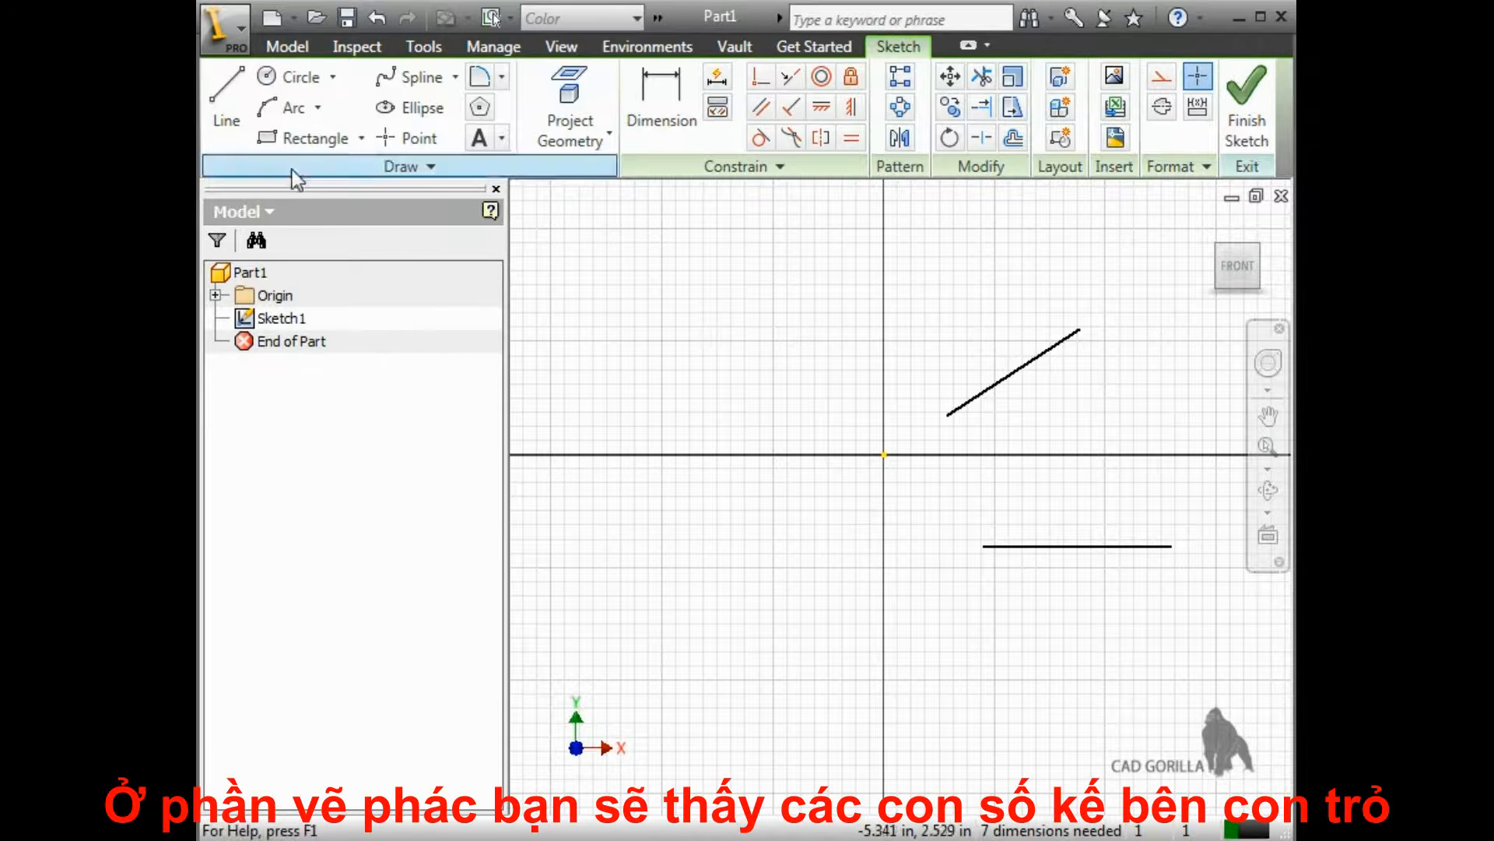
Sketch a horizontal line 2 in long in the quadrant below and left of the origin
key(l)
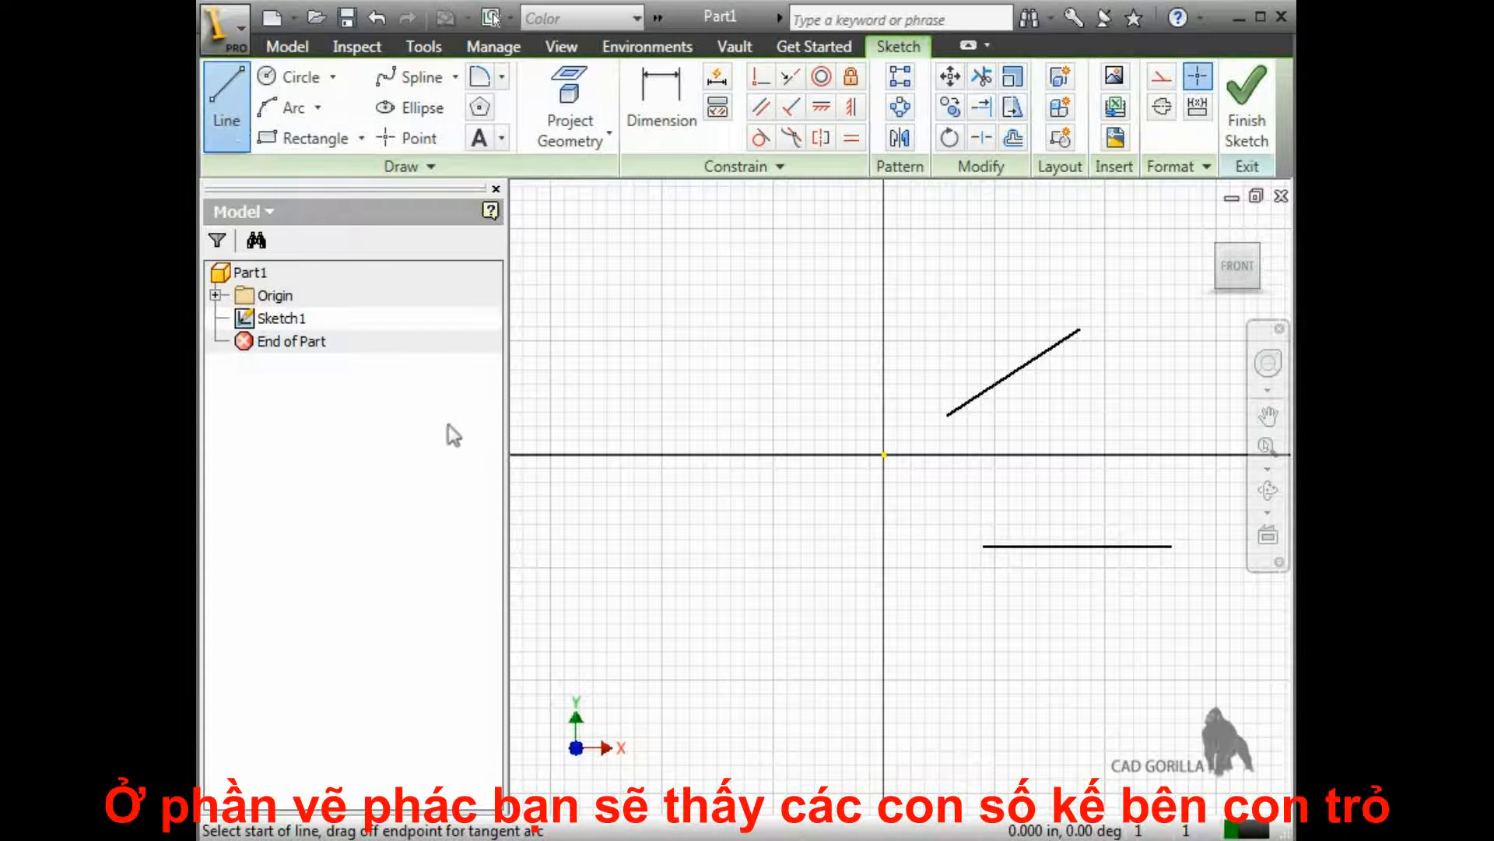
click(600, 631)
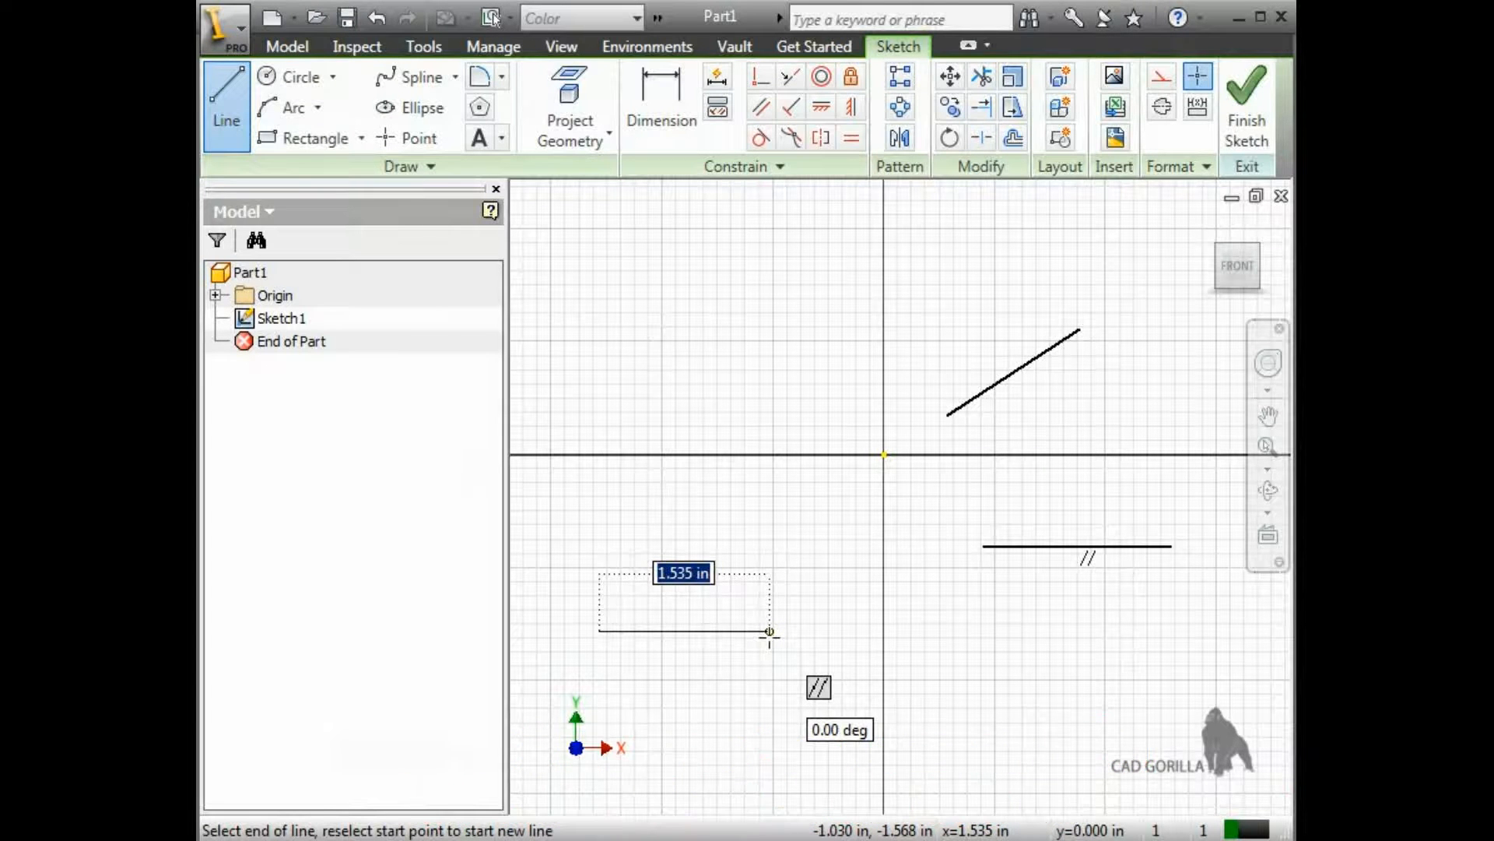
text(2)
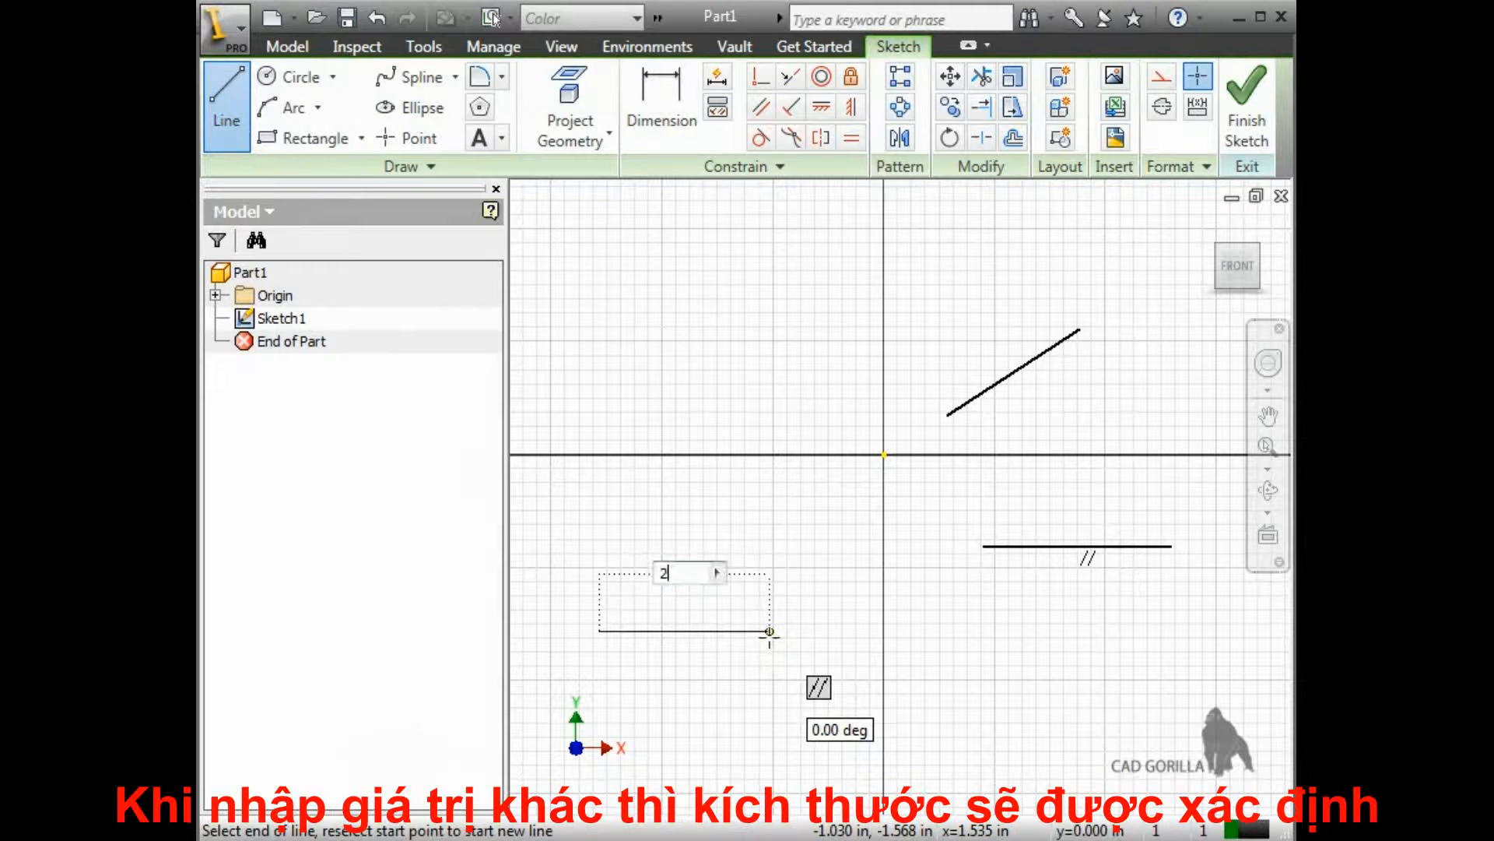
key(Return)
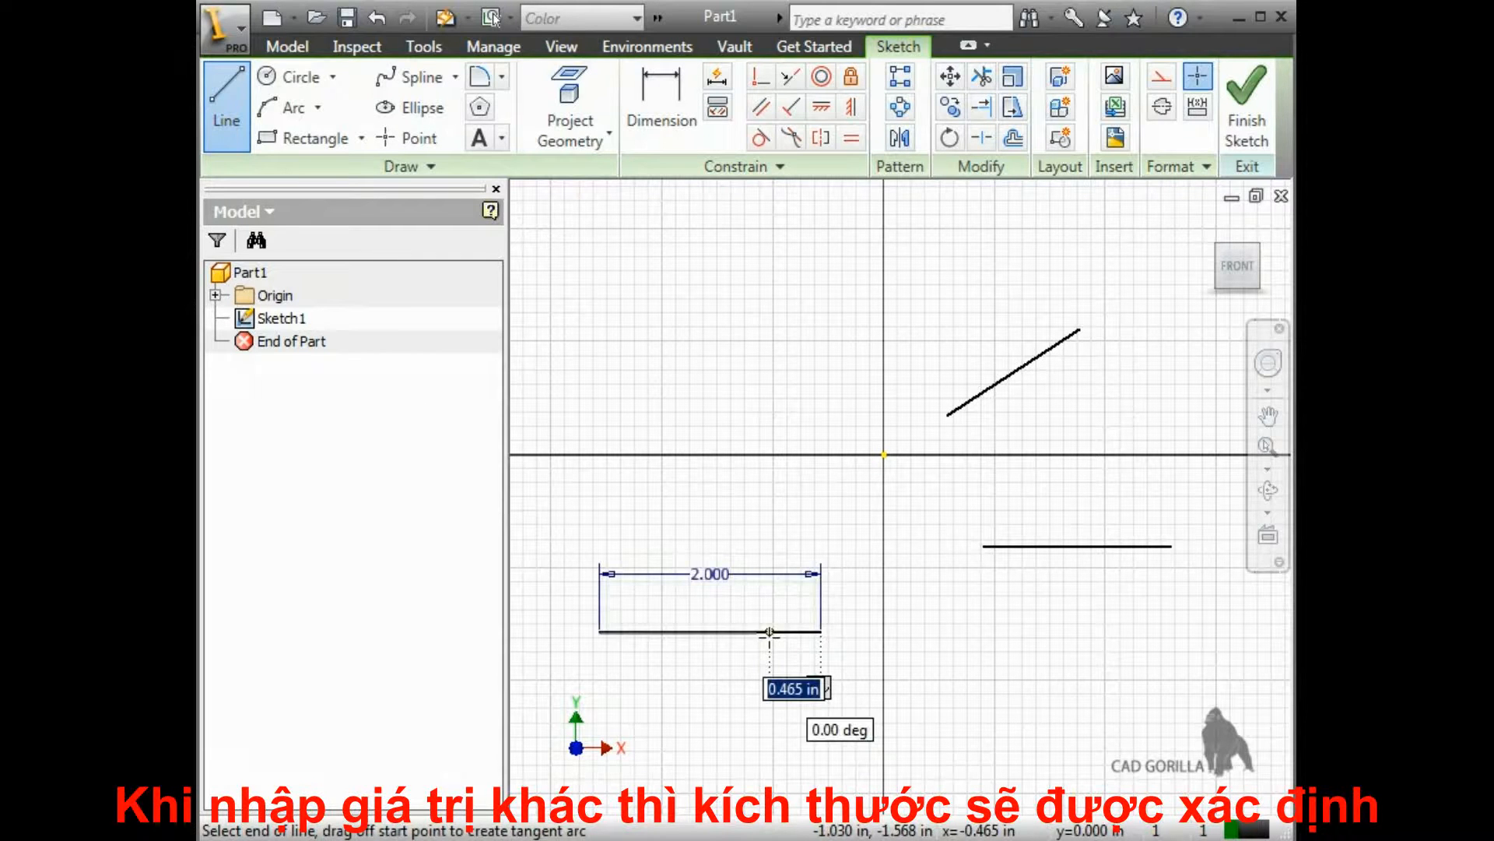
key(Escape)
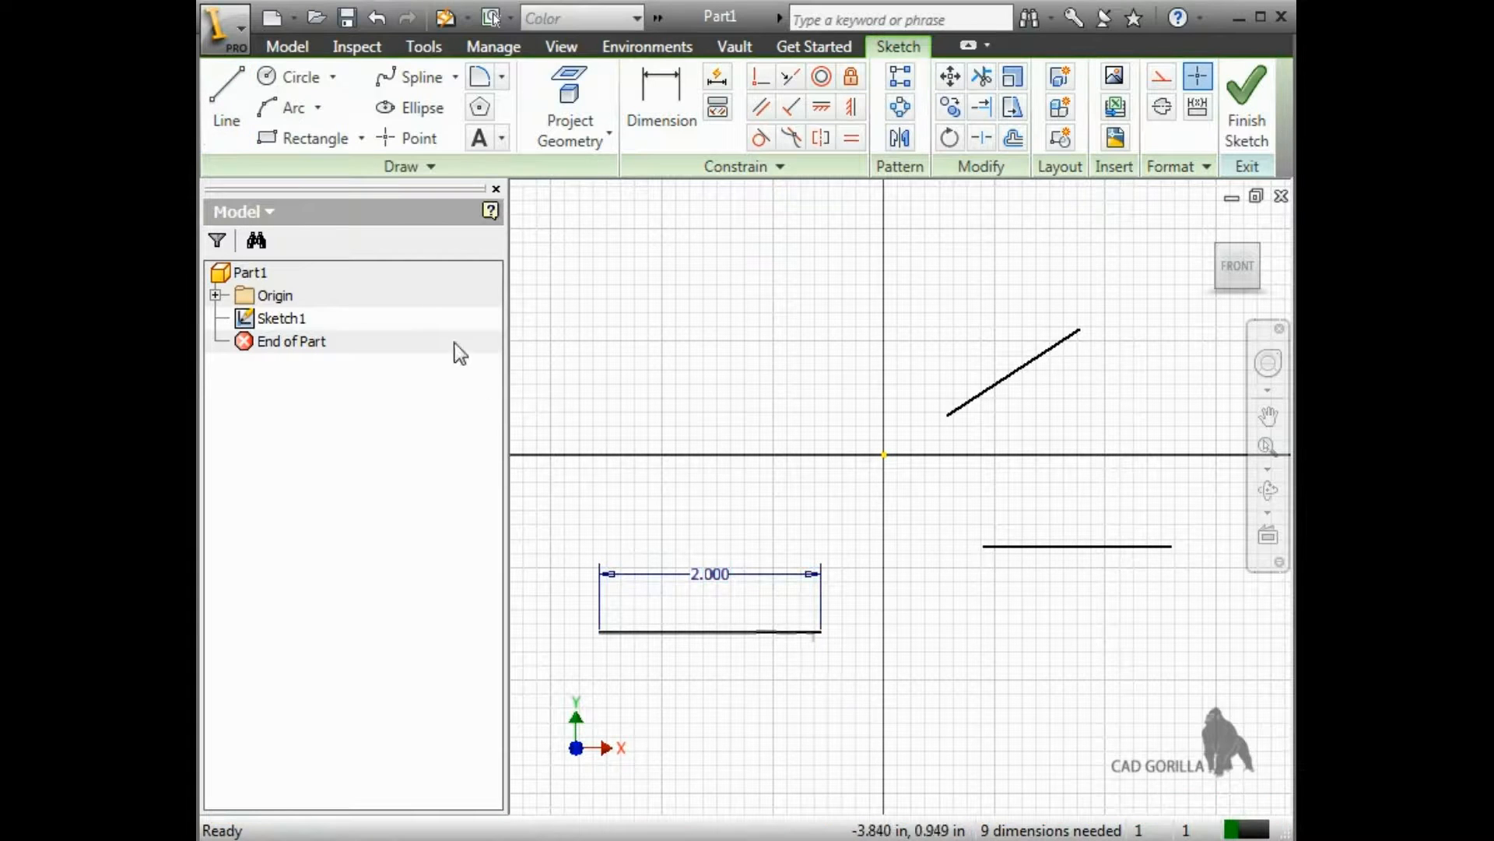
Sketch a circle with a 1 in diameter in the quadrant above and left of the origin
click(294, 76)
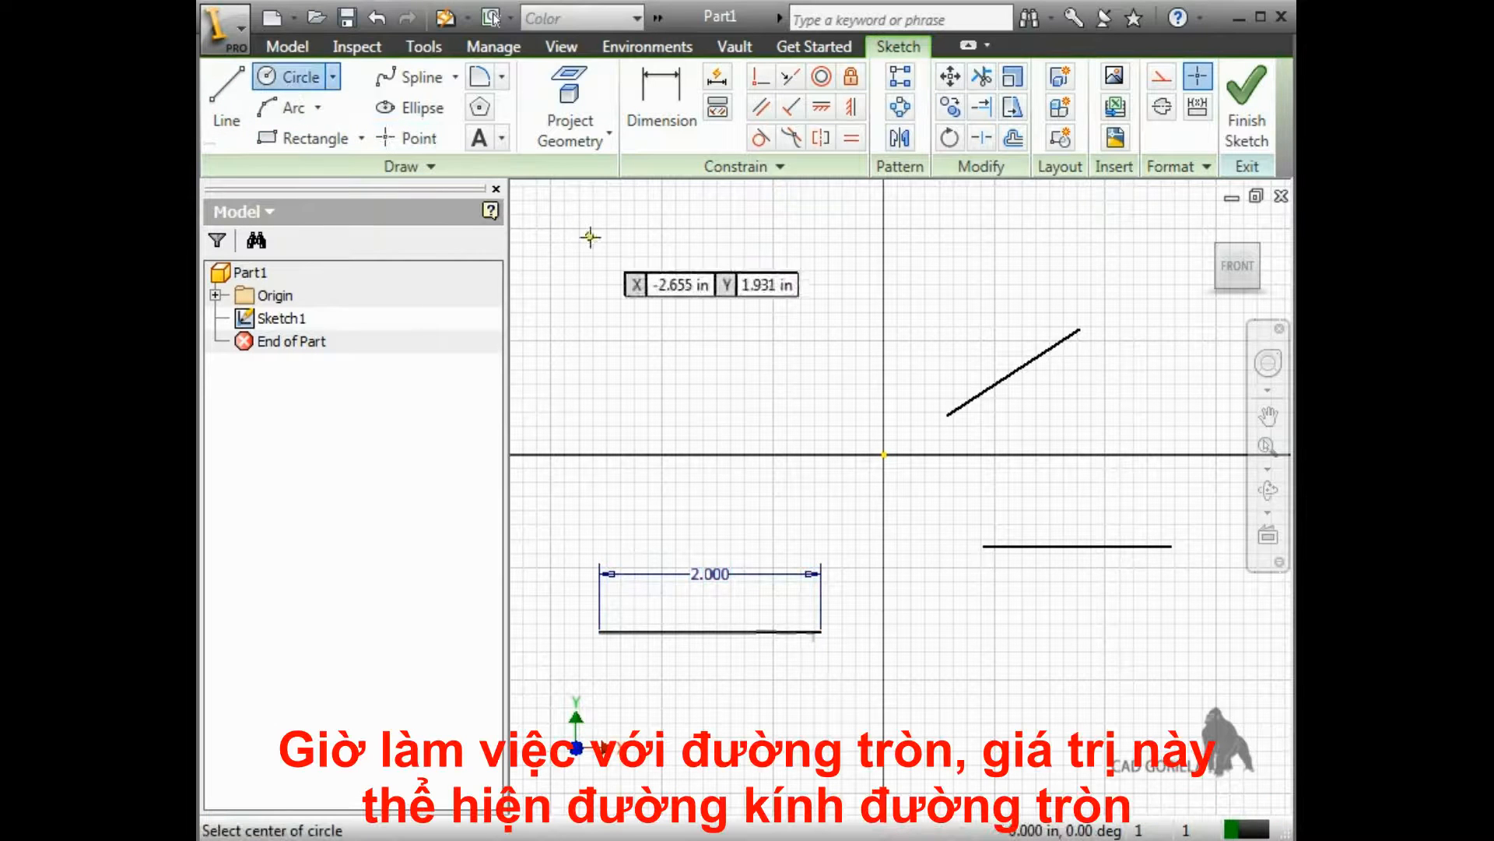
click(632, 277)
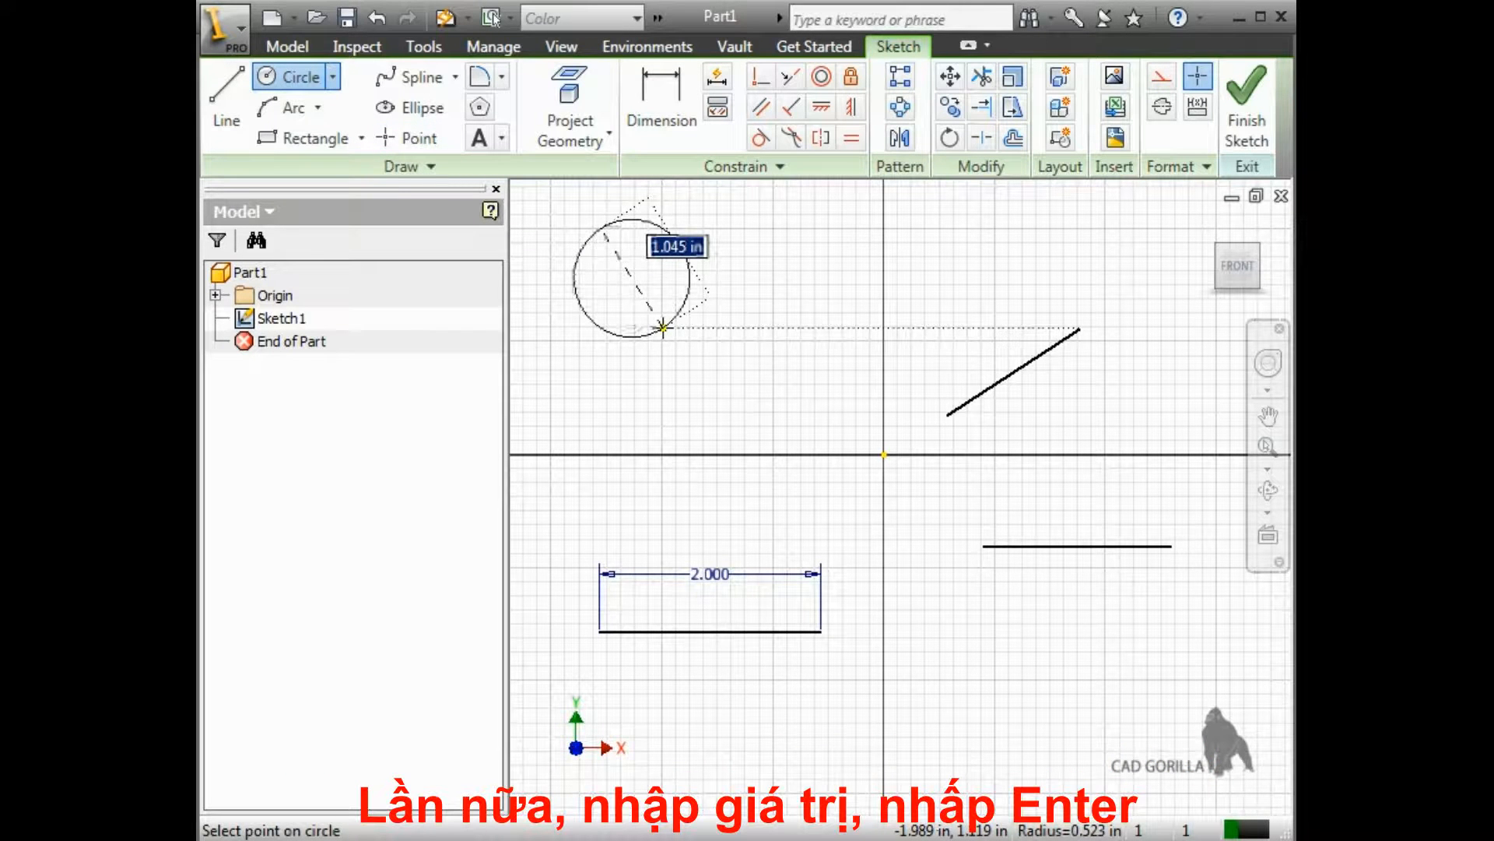
text(1)
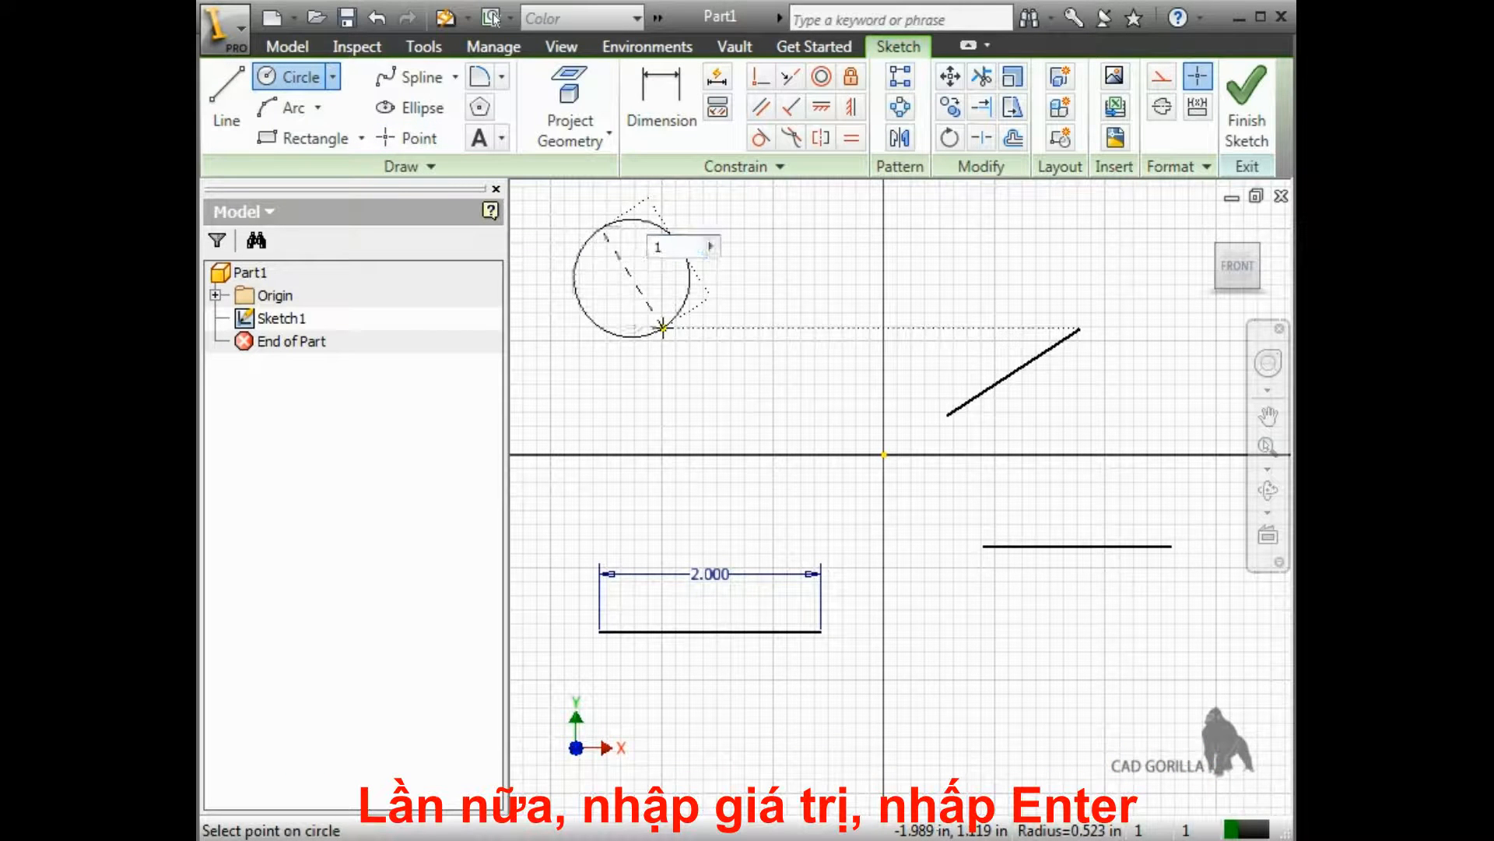
key(Return)
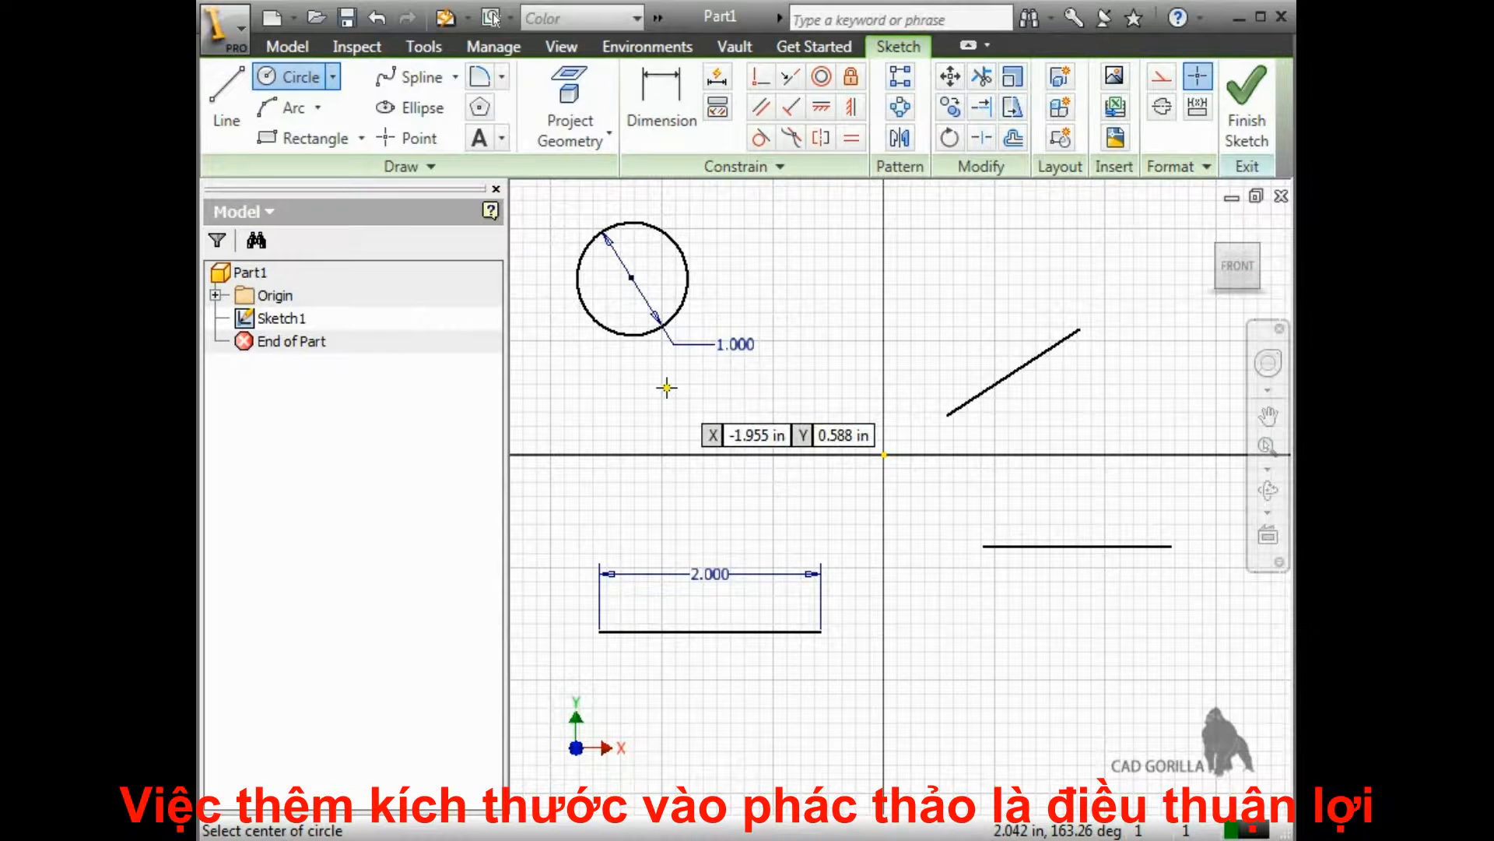
Sketch a second circle freehand, without a dimension, between the 1 in circle and the 2 in line
click(677, 442)
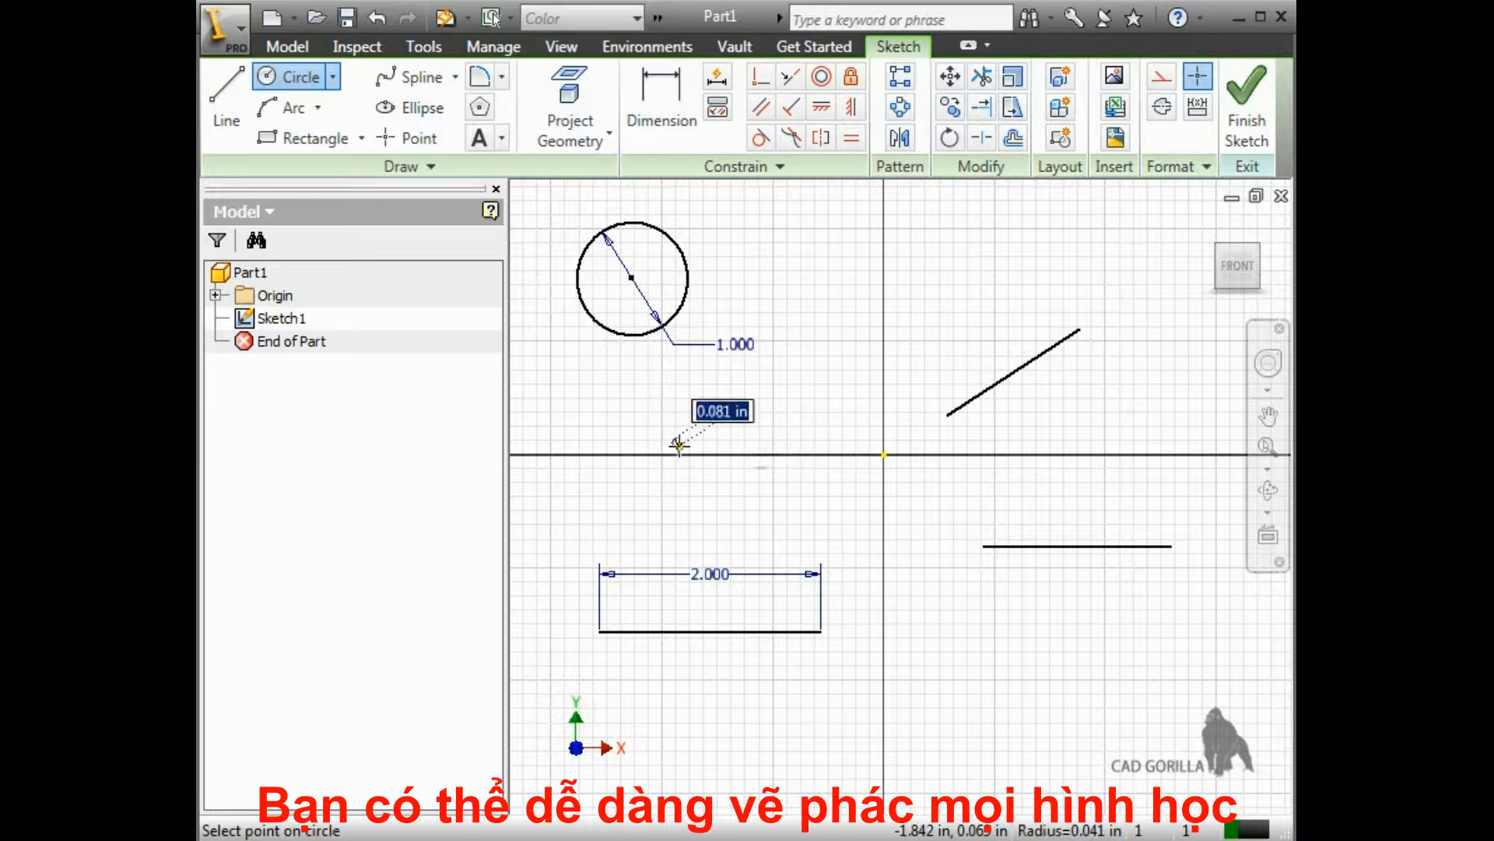
click(718, 495)
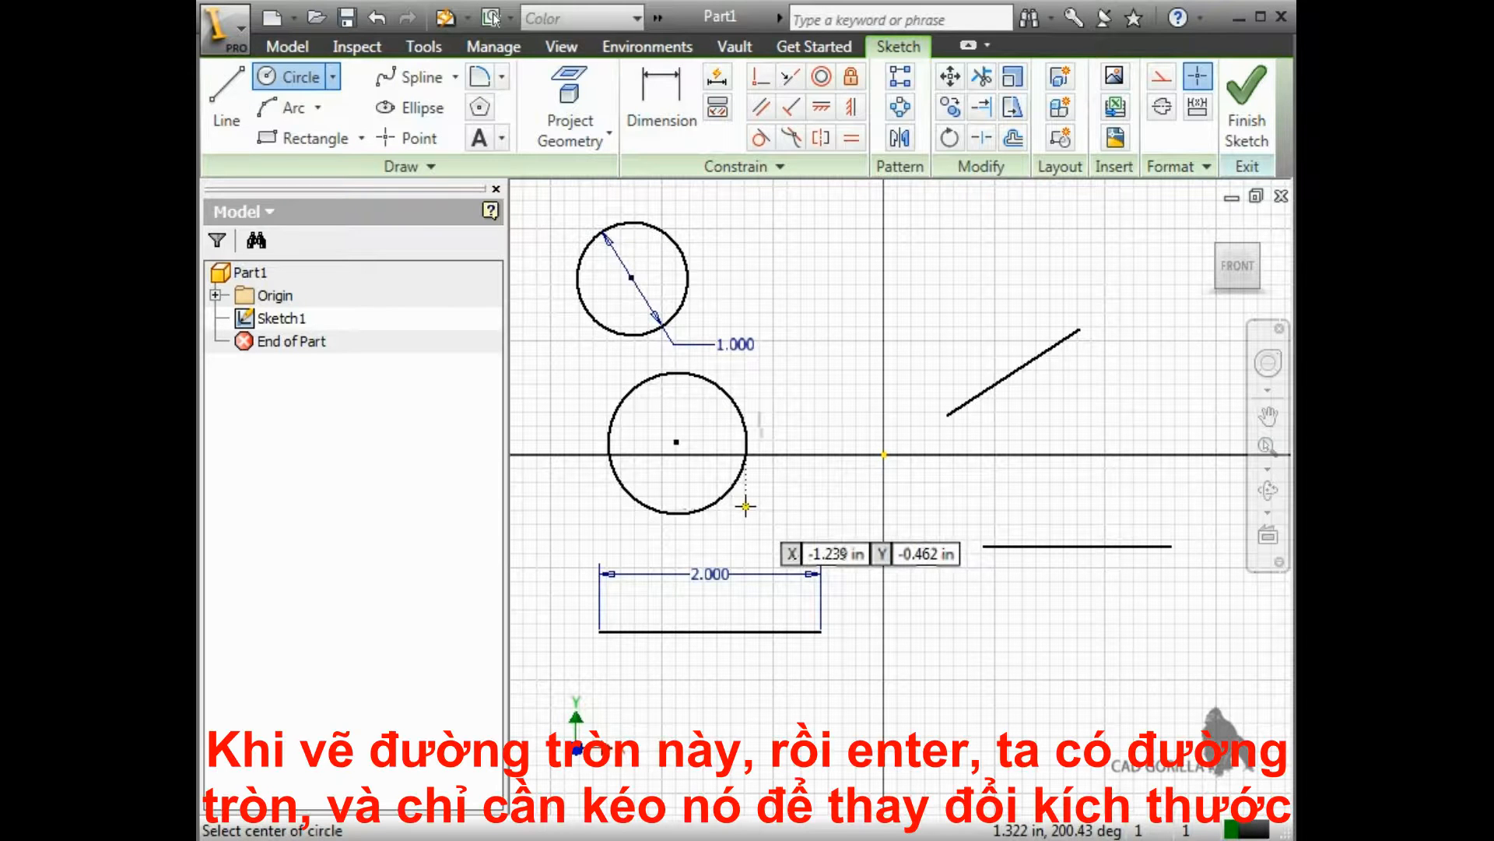
key(Escape)
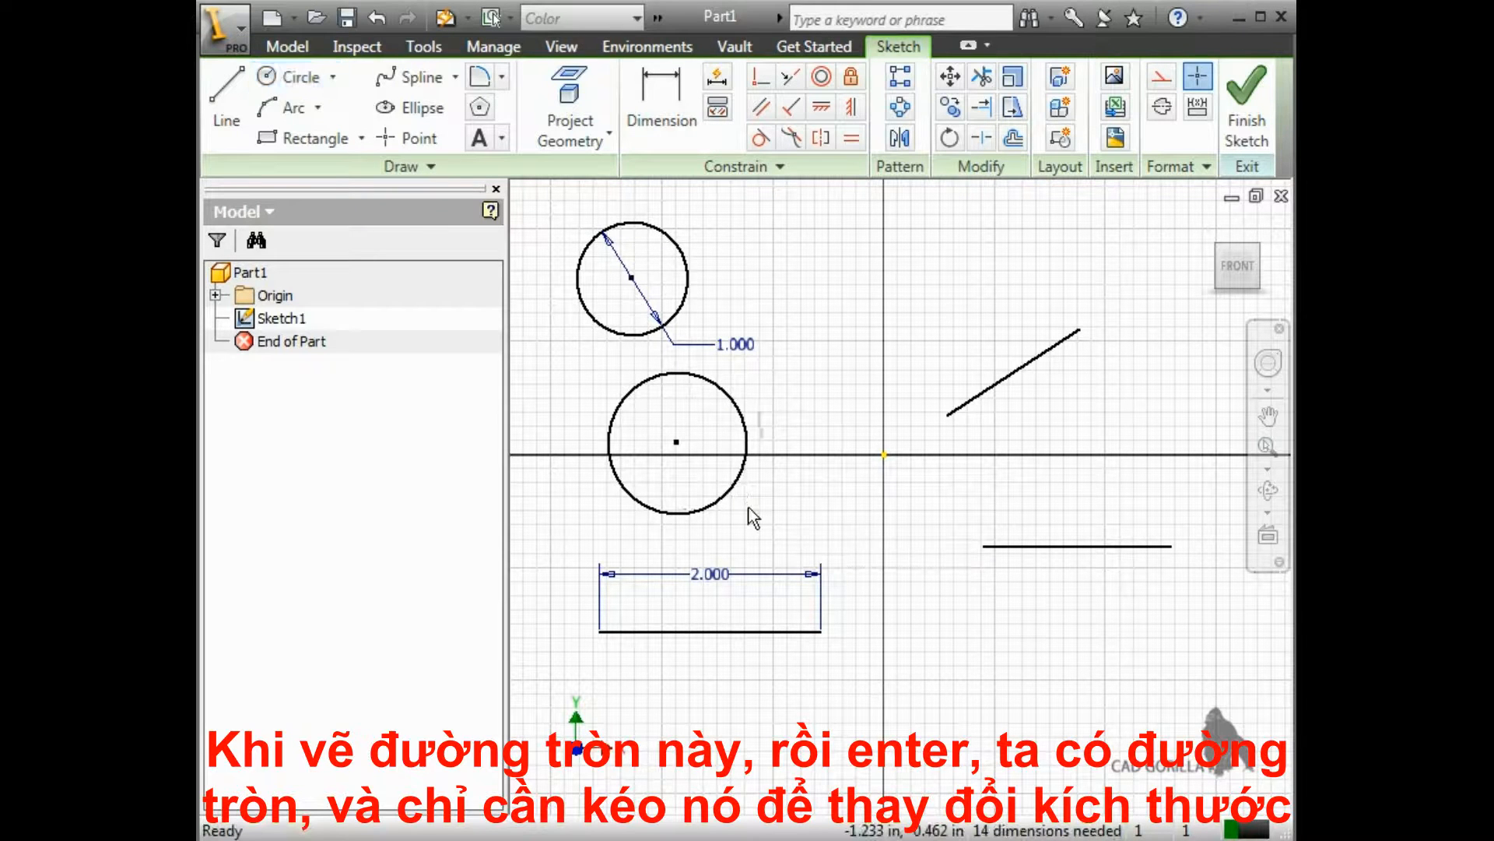
Stretch the undimensioned circle to about 1.5 in diameter and try to resize the dimensioned circle above it the same way
mouse_move(738, 496)
mouse_down()
mouse_move(802, 552)
mouse_move(724, 472)
mouse_move(761, 501)
mouse_move(752, 488)
mouse_up()
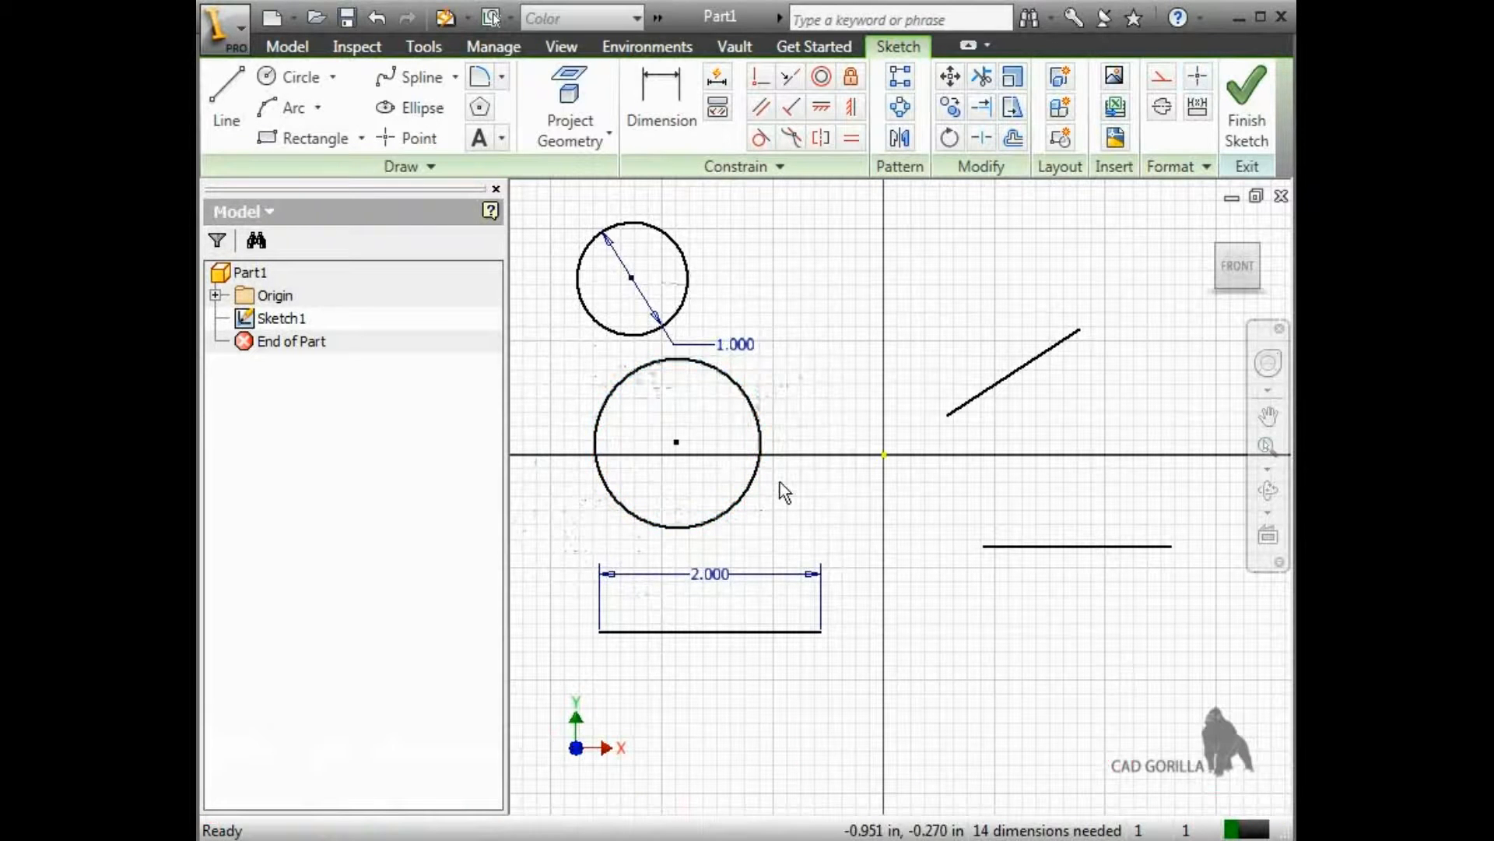
mouse_move(691, 310)
mouse_down()
mouse_move(723, 320)
mouse_move(679, 289)
mouse_move(698, 296)
mouse_up()
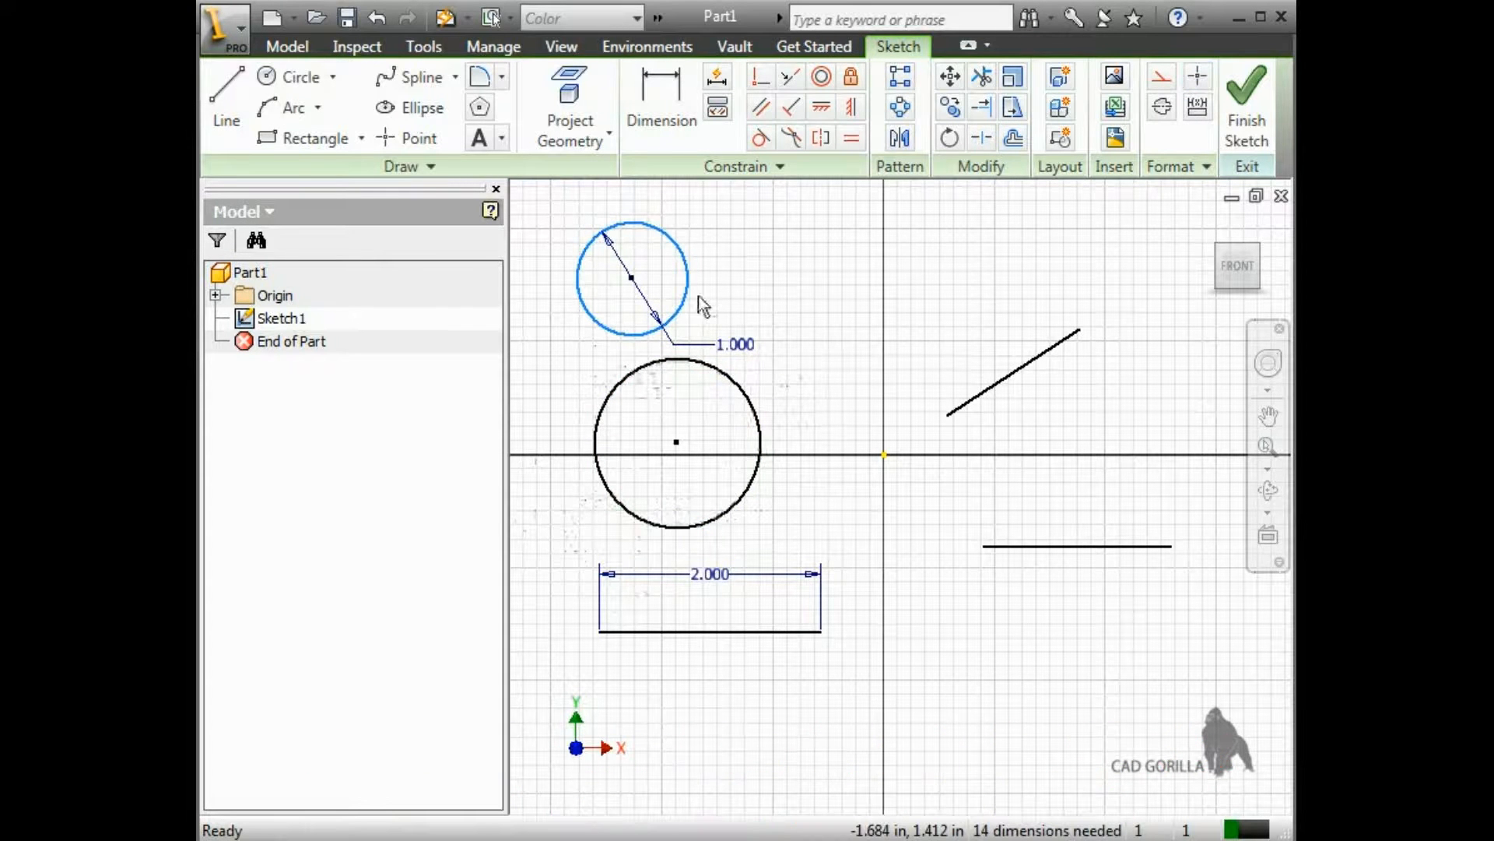
click(744, 285)
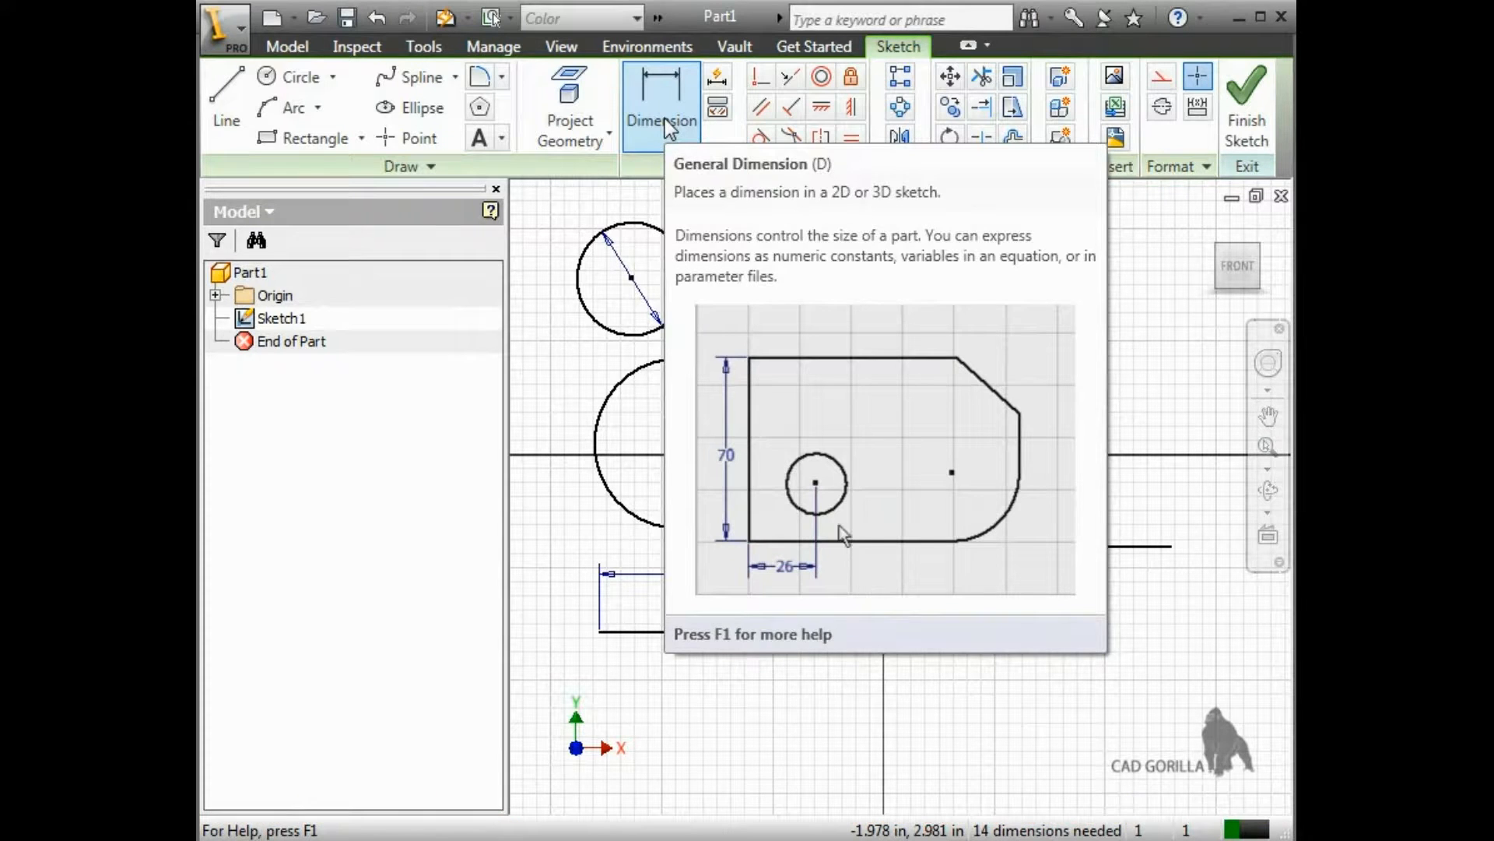
Dimension the lower circle's diameter and set it to 1.5 in
click(665, 119)
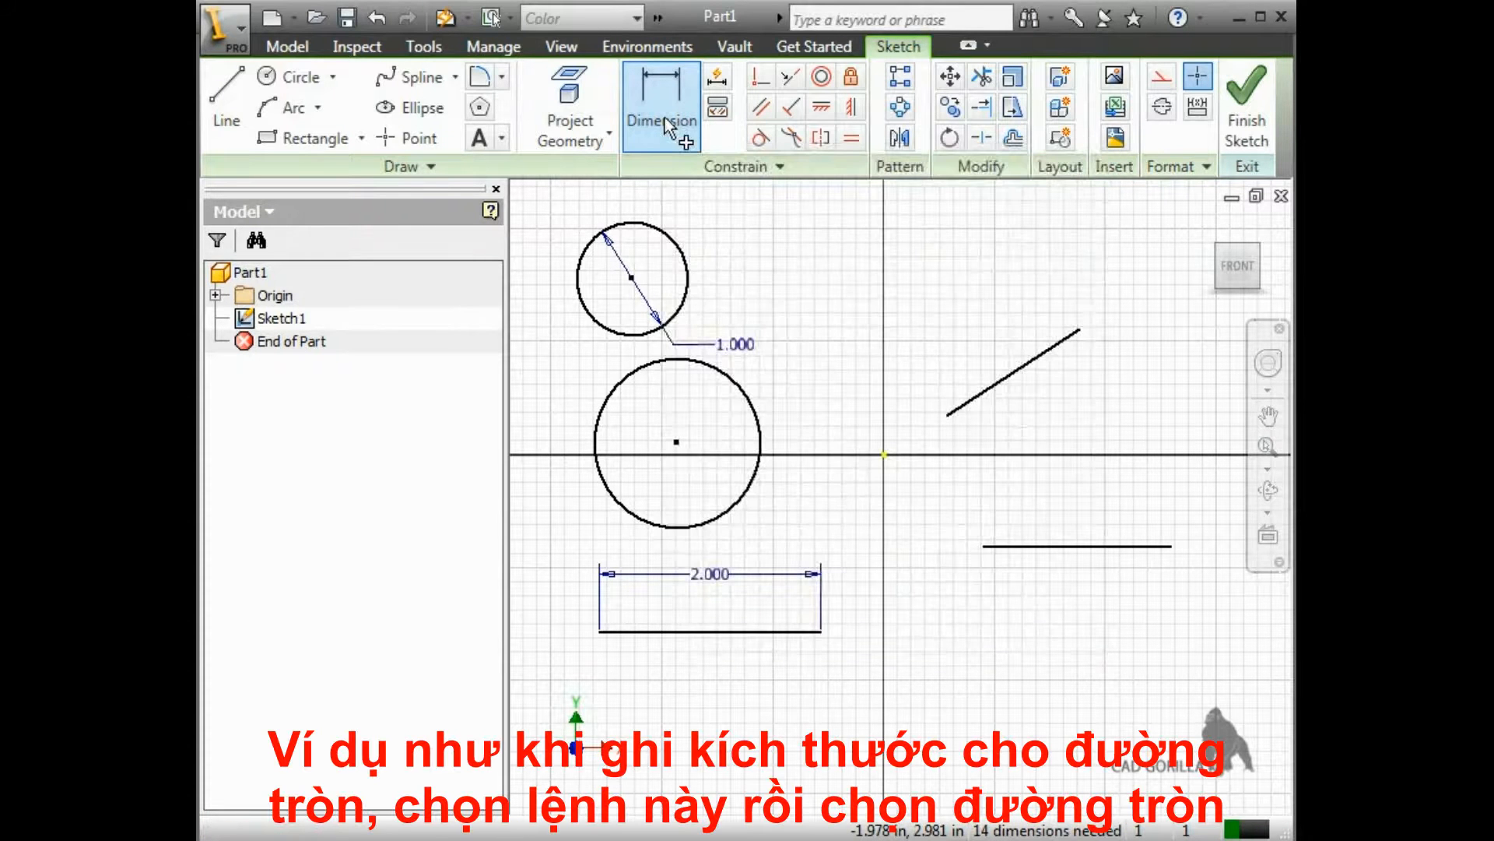
click(760, 417)
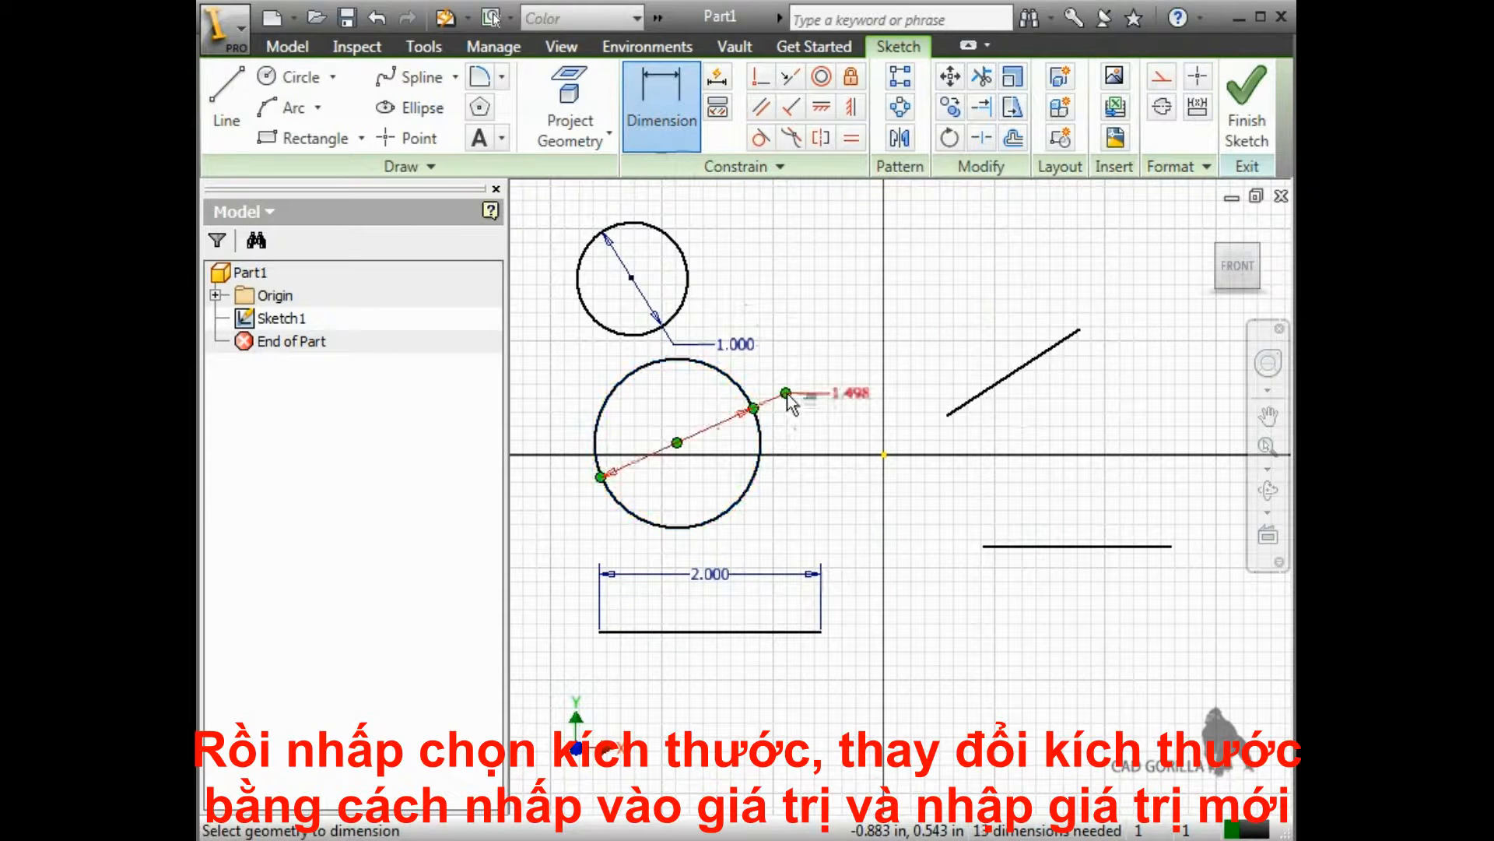
click(788, 397)
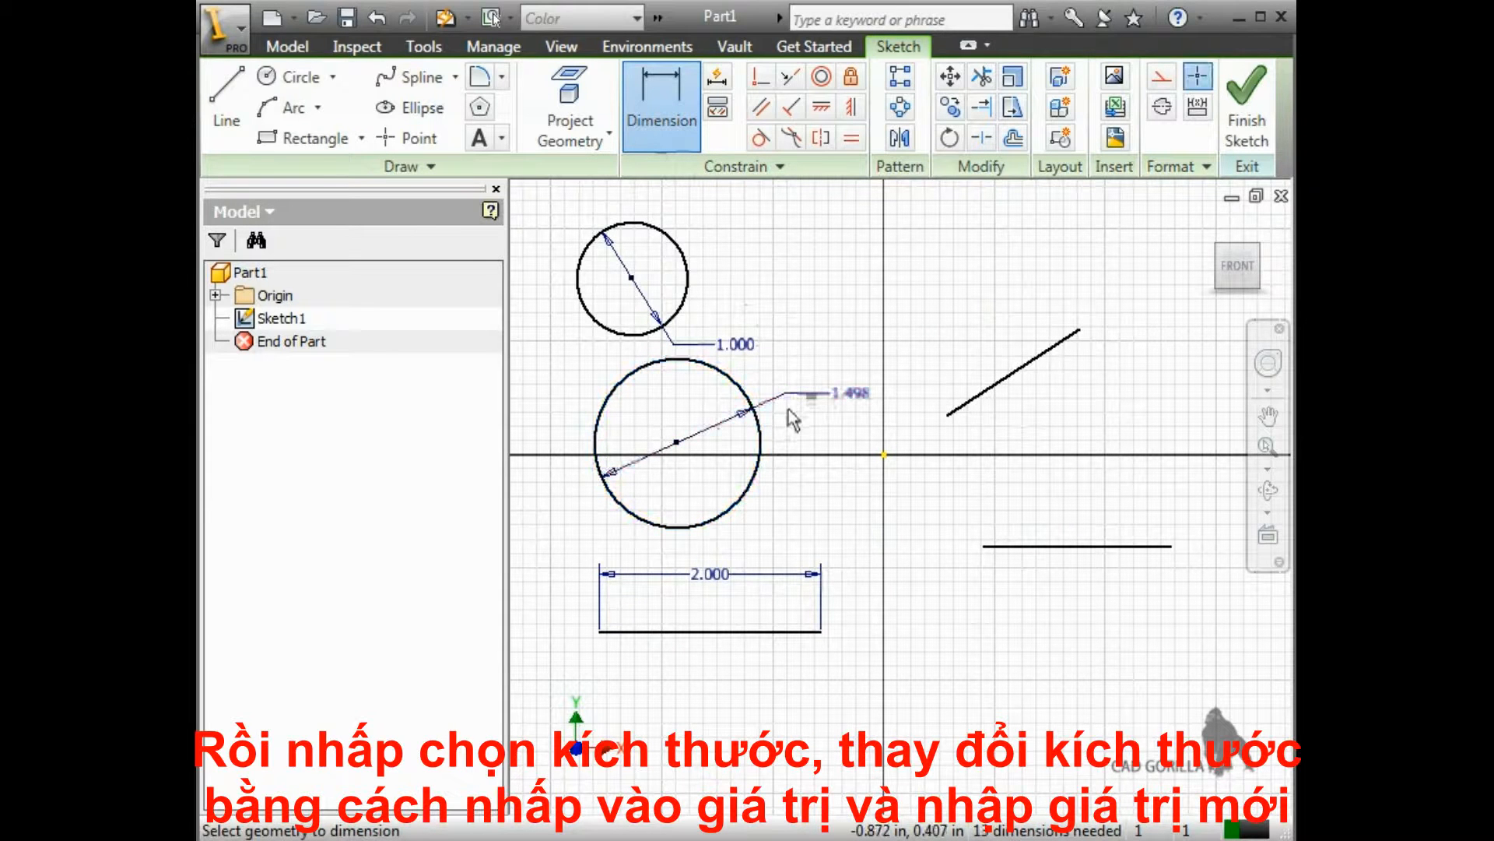
double_click(856, 396)
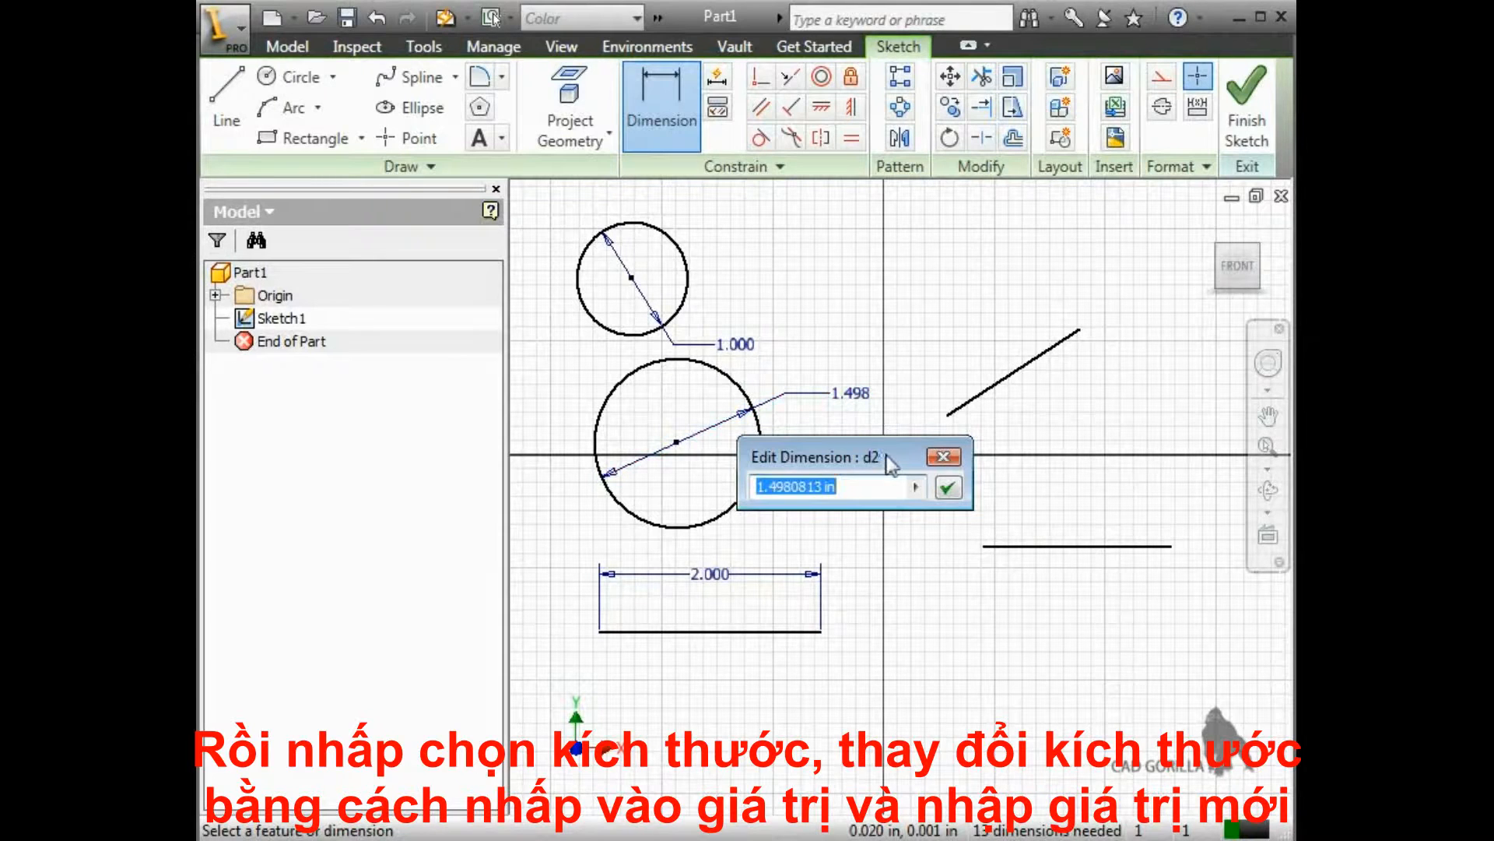
text(1.5)
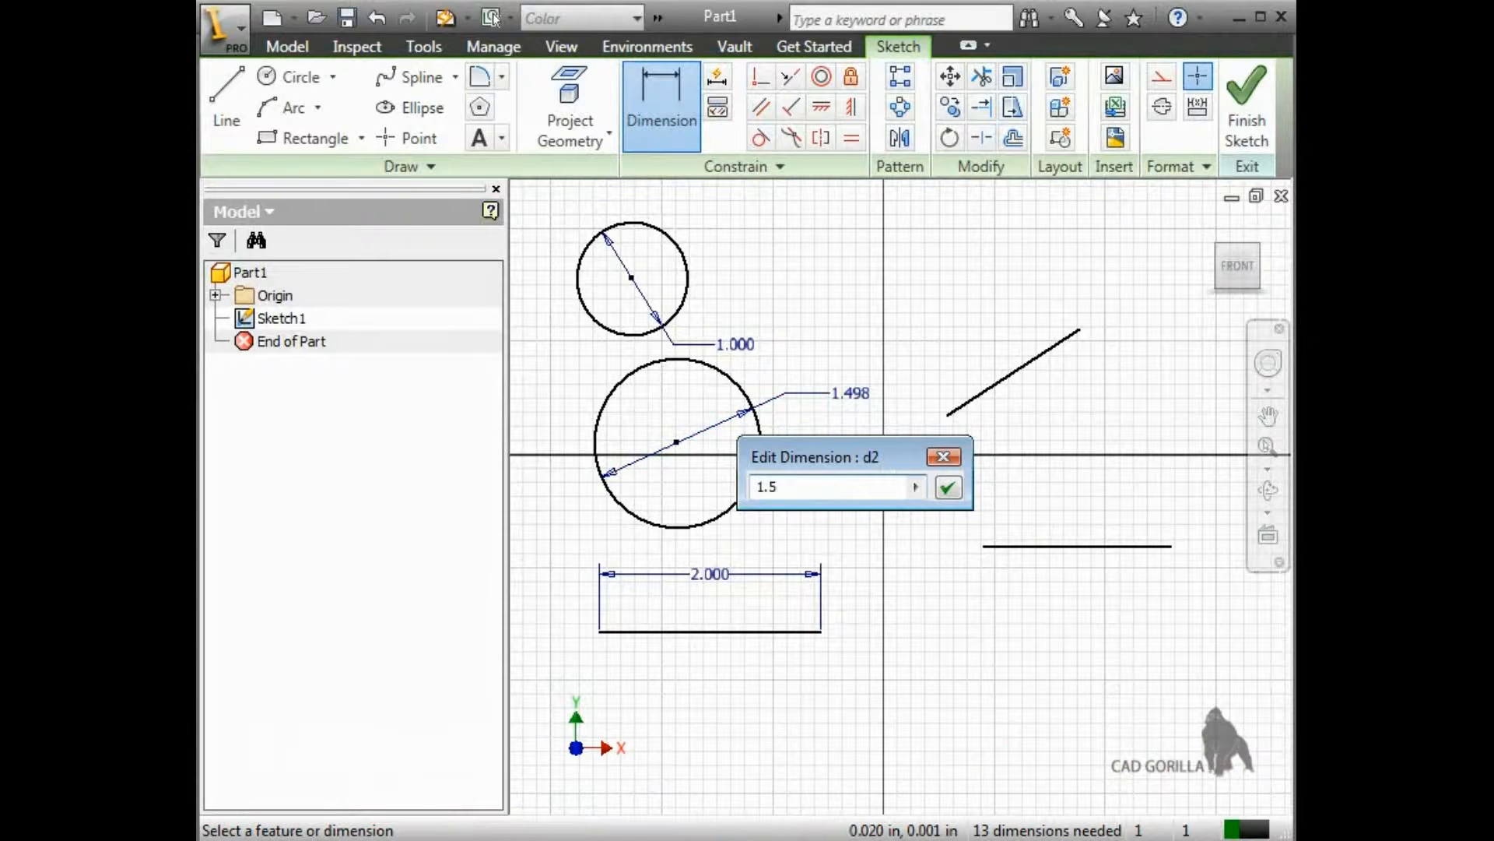
key(Return)
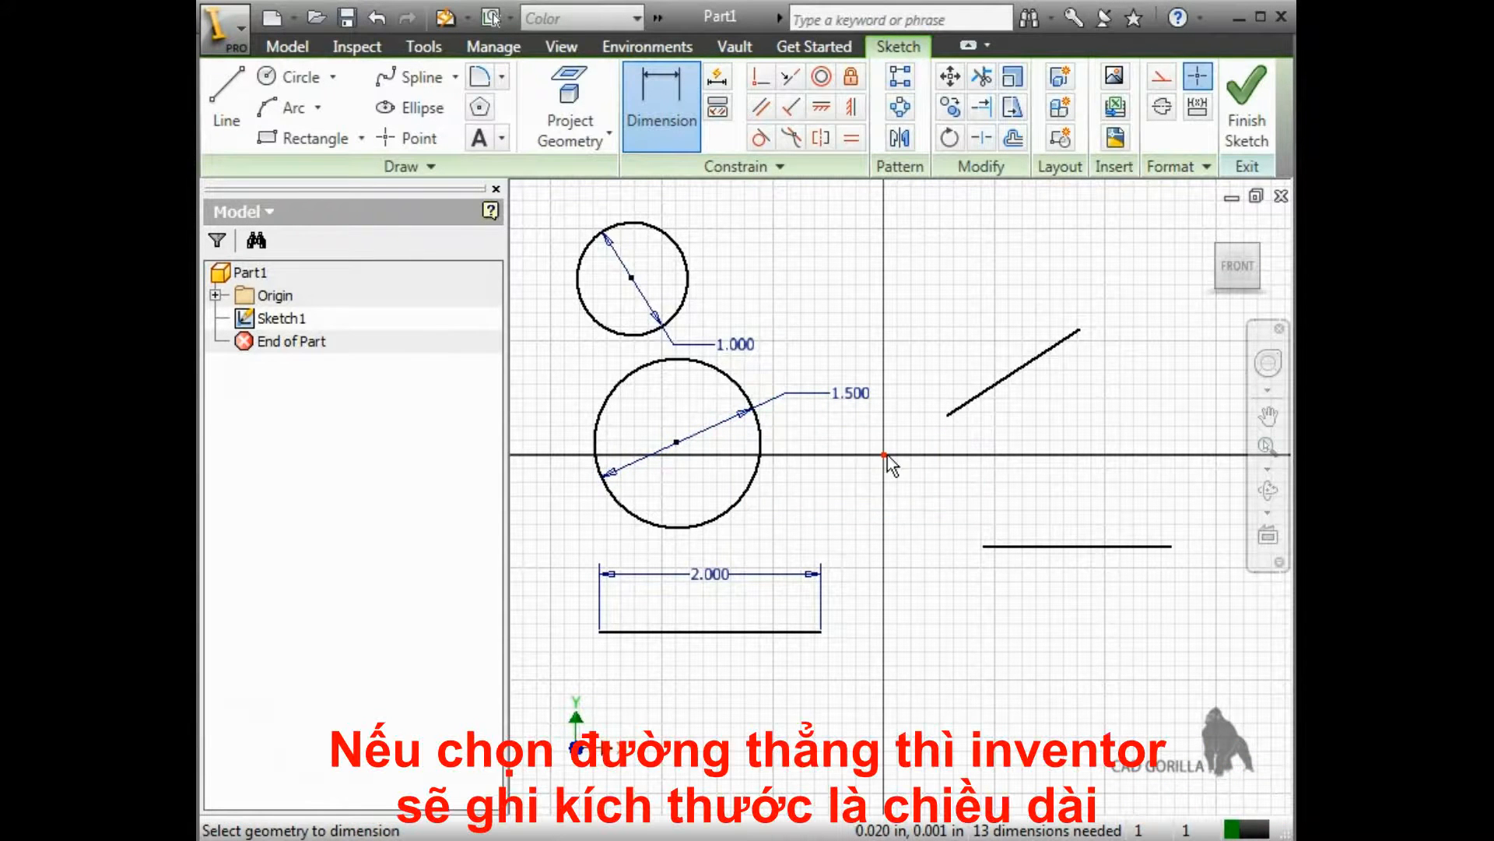
Dimension the length of the horizontal line right of the origin and set it to 2 in
click(1025, 548)
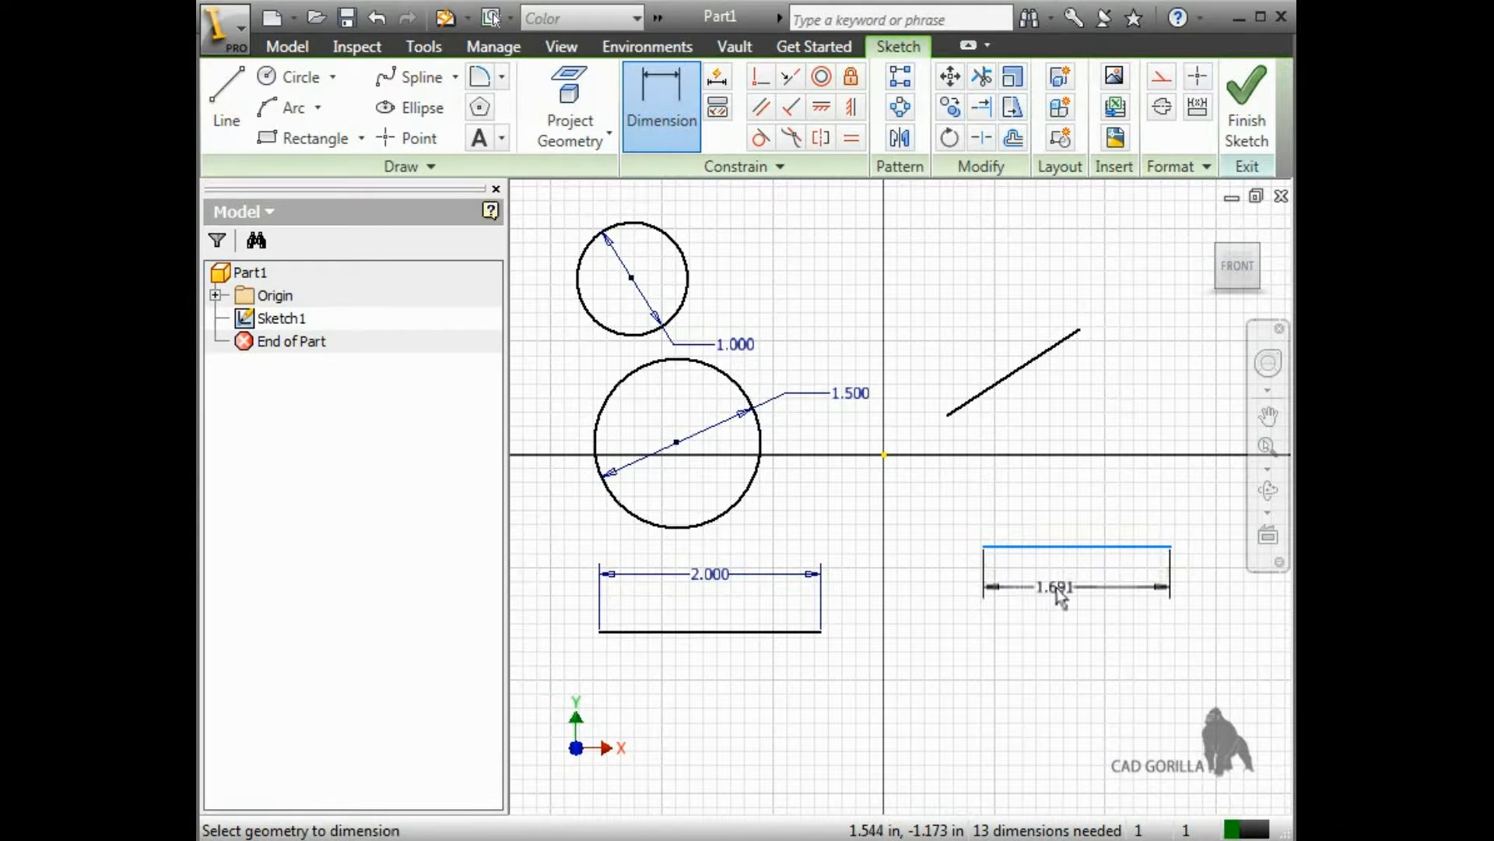
click(1058, 587)
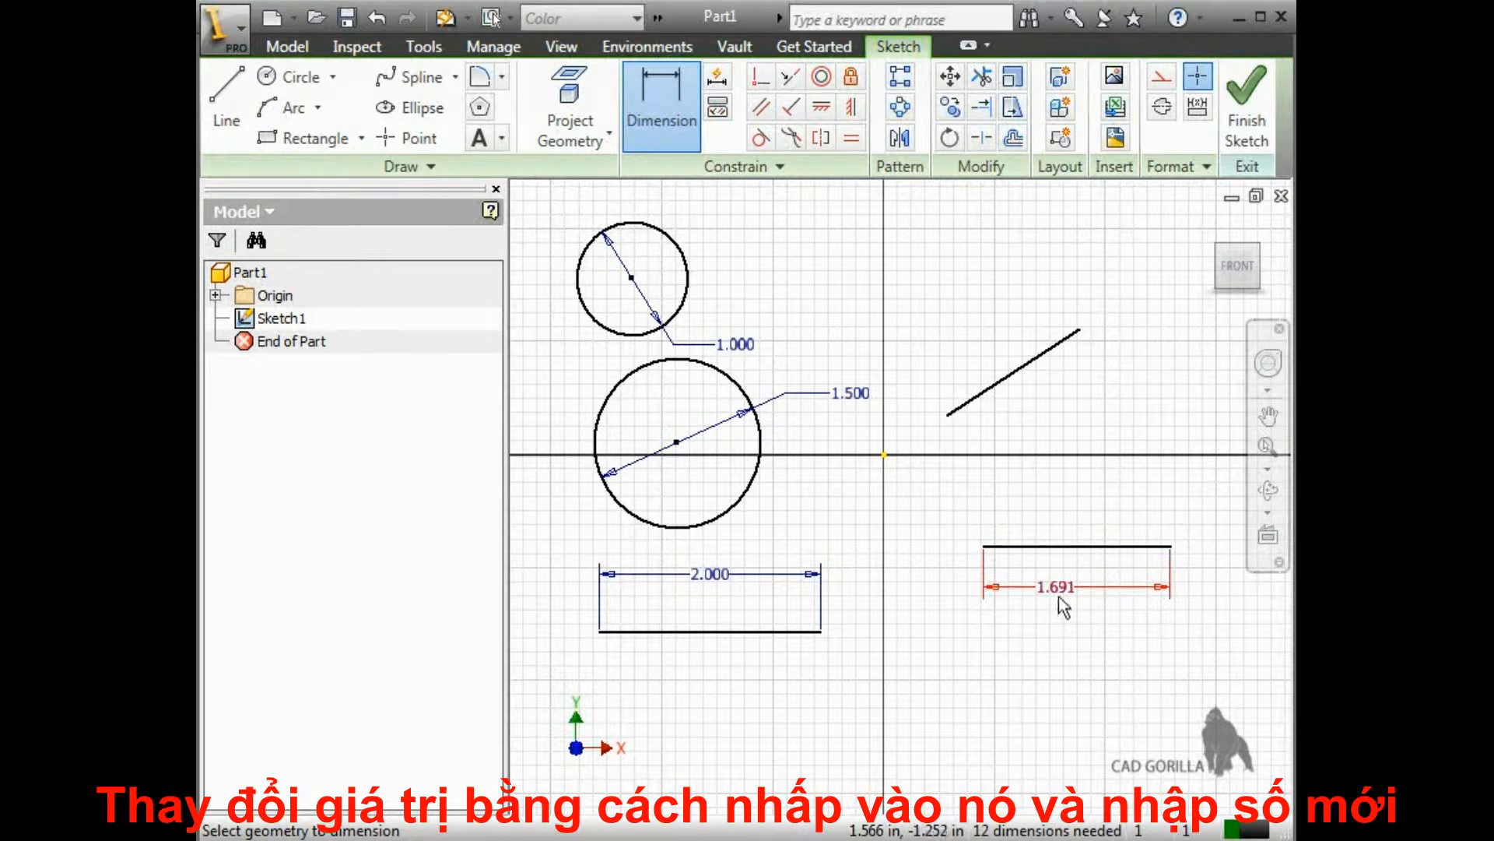
click(1056, 591)
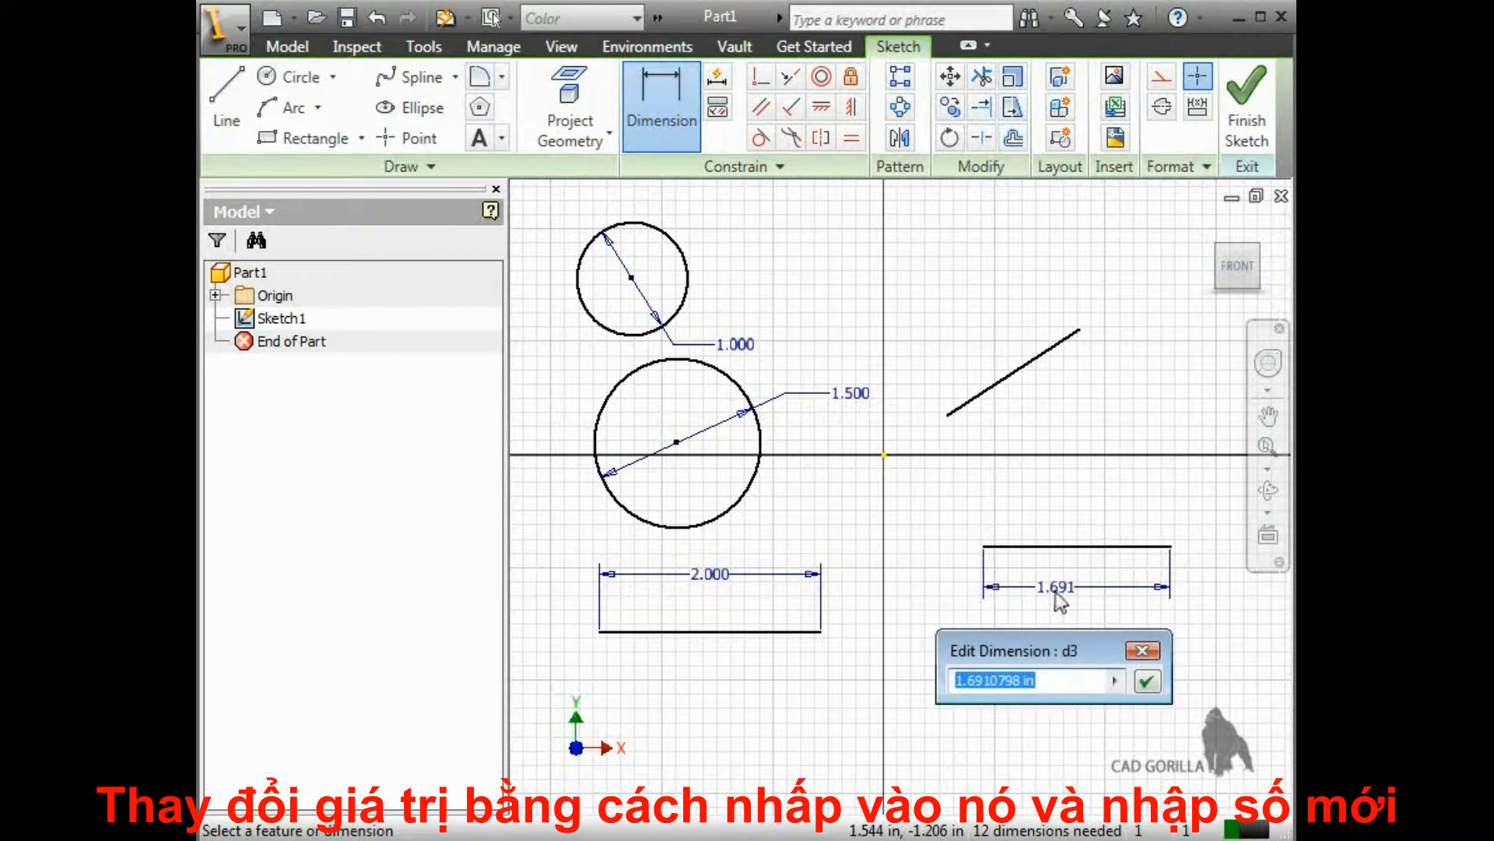
text(2)
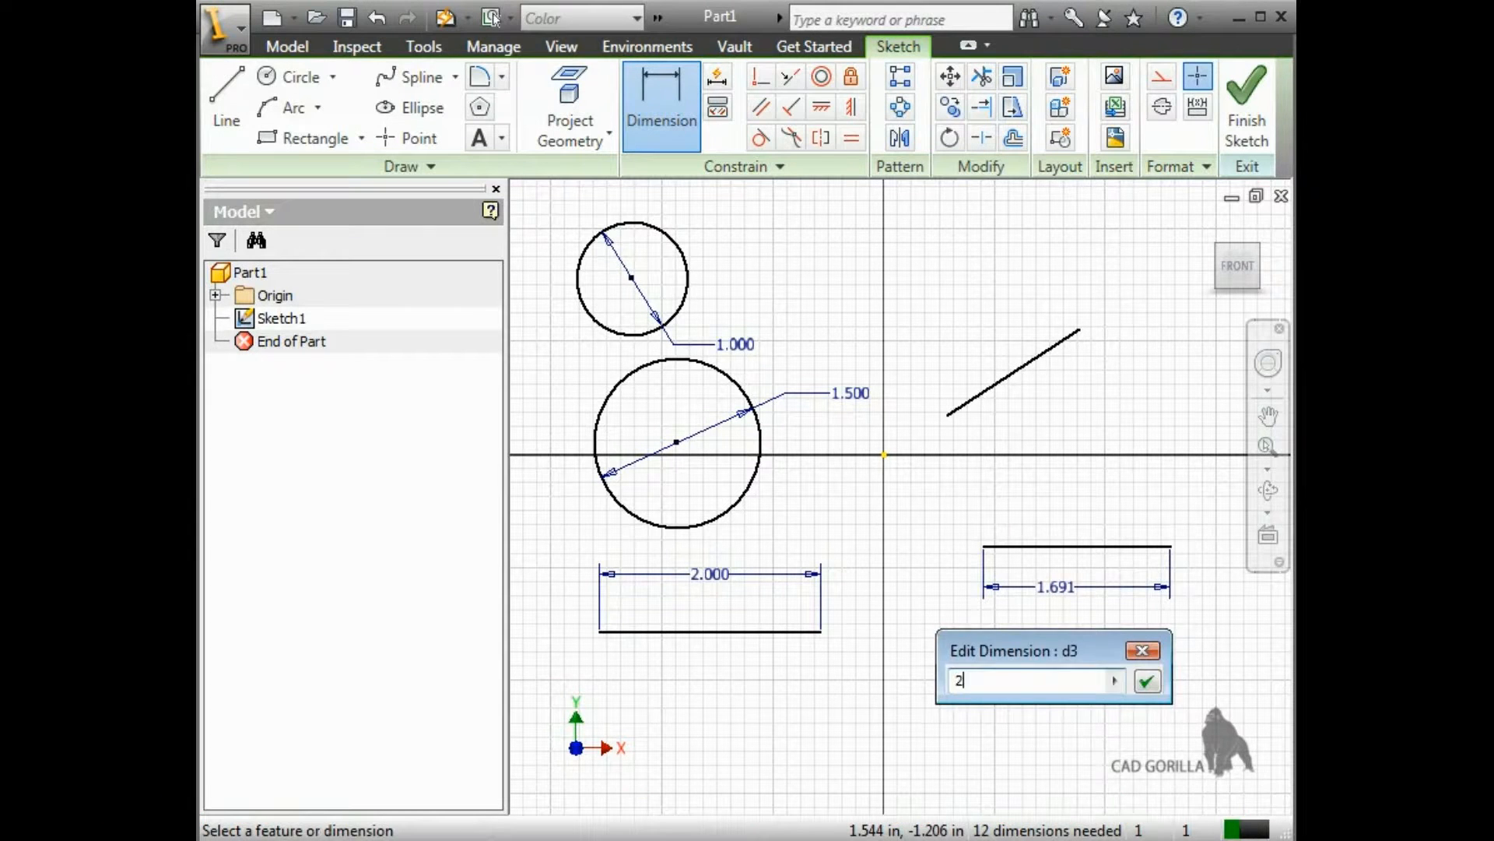
key(Return)
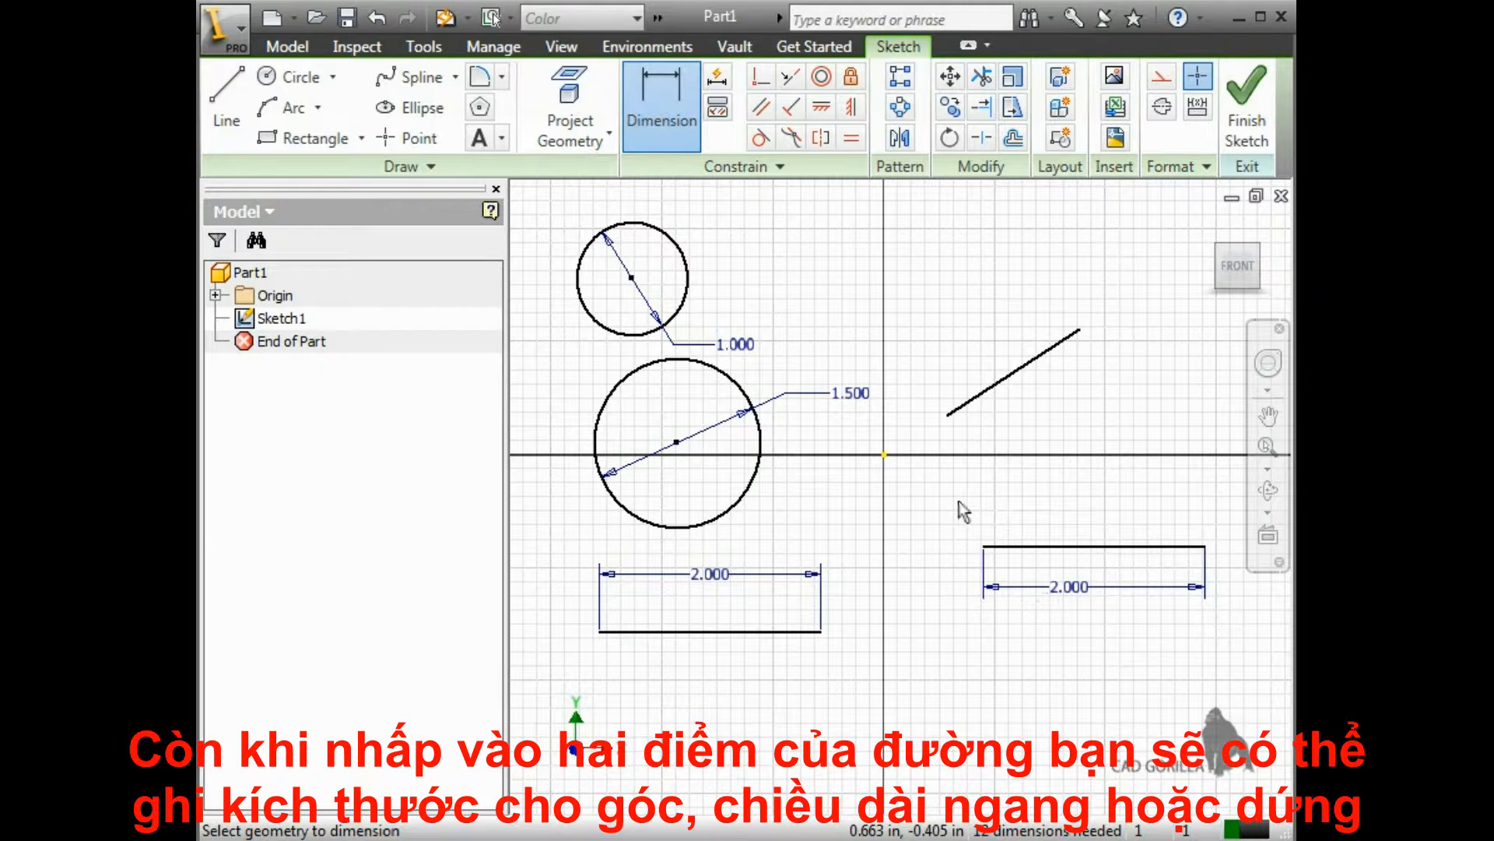
Place an aligned dimension between the two endpoints of the slanted line, offset below it
click(948, 415)
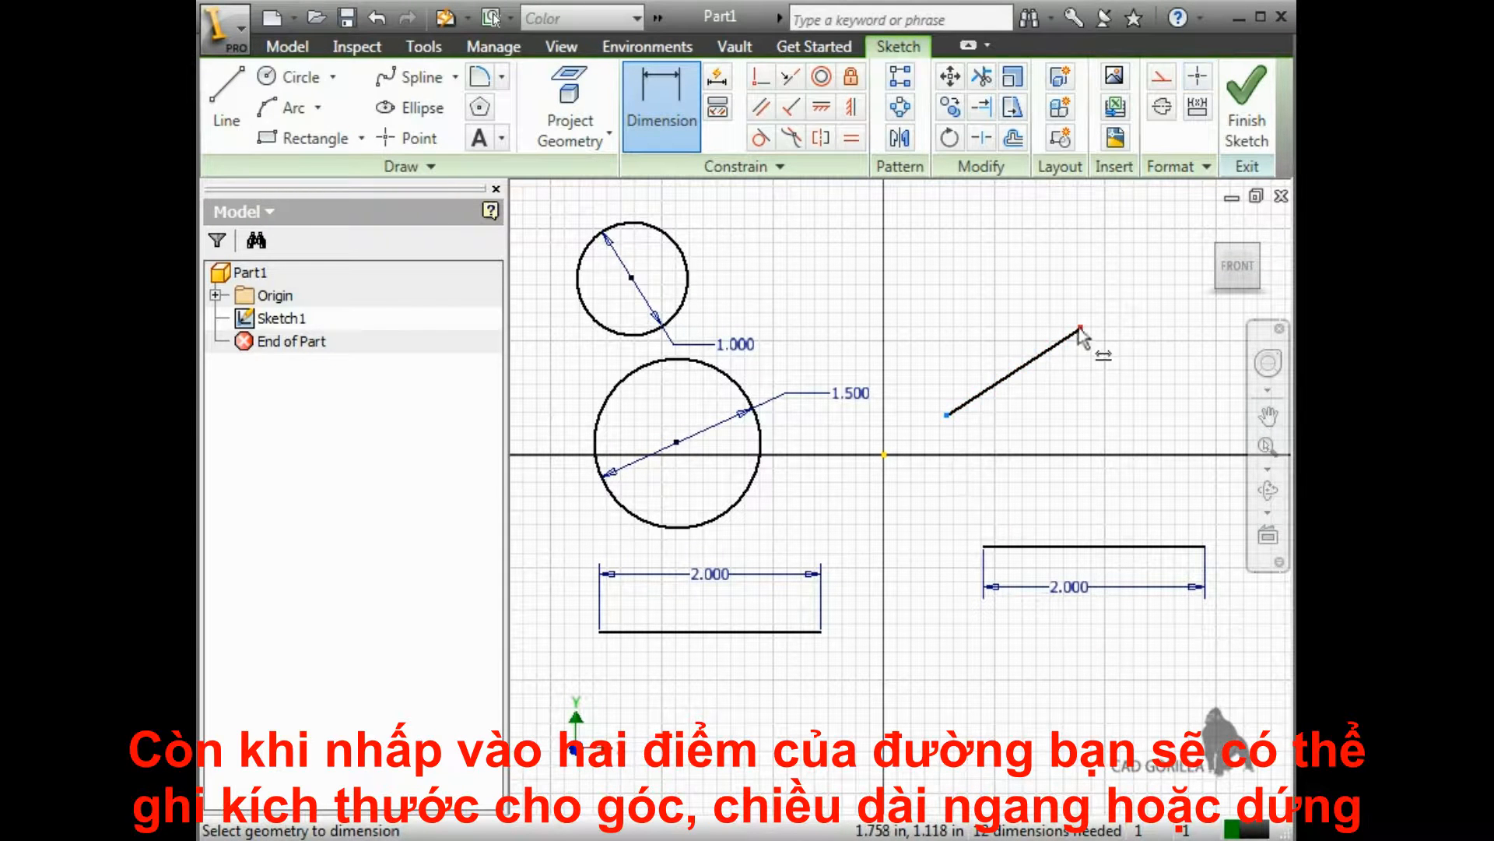
click(1084, 351)
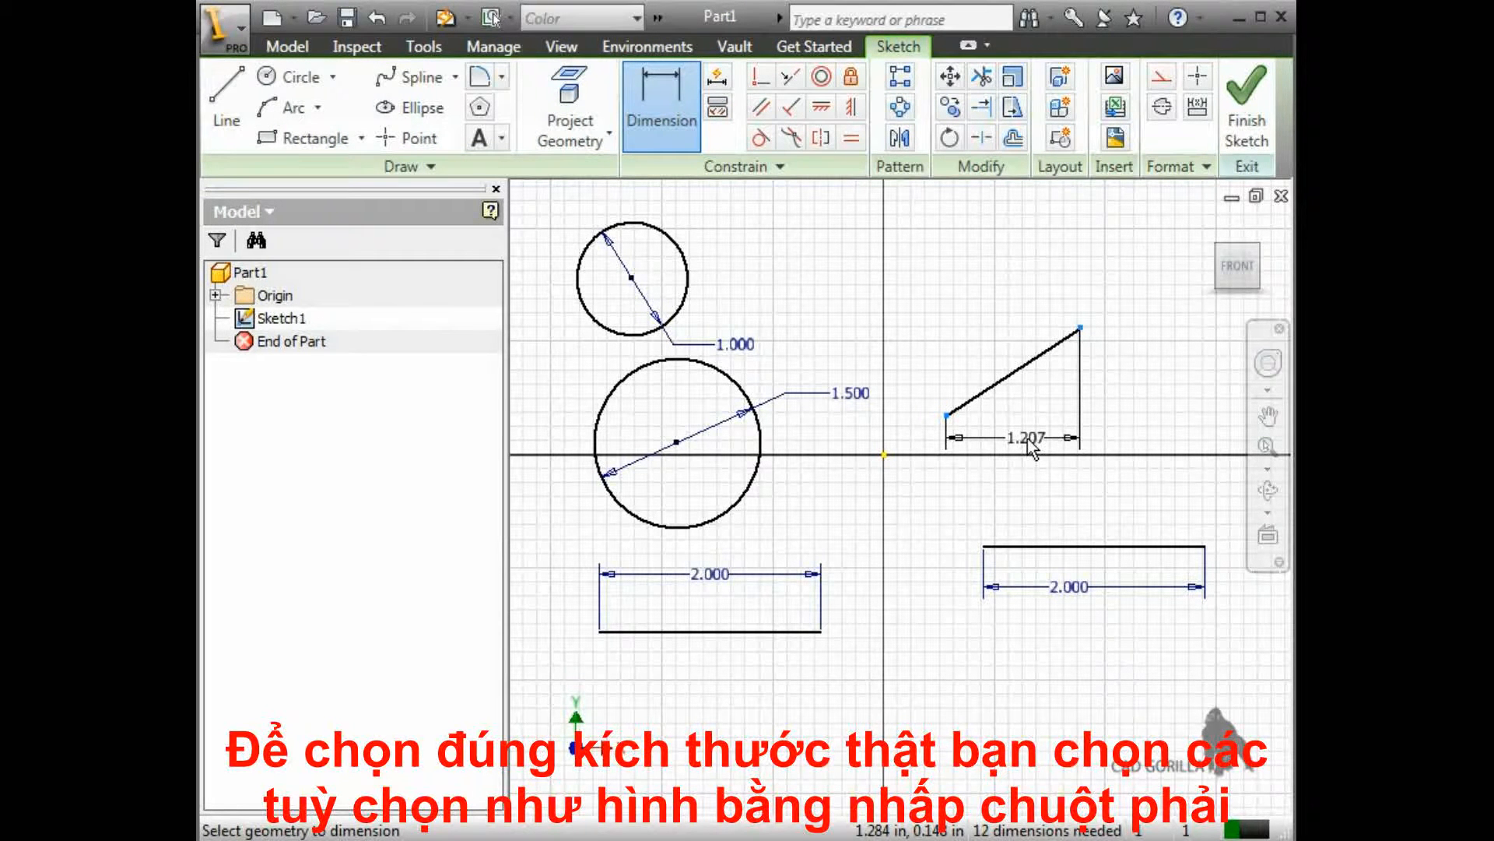
key(Escape)
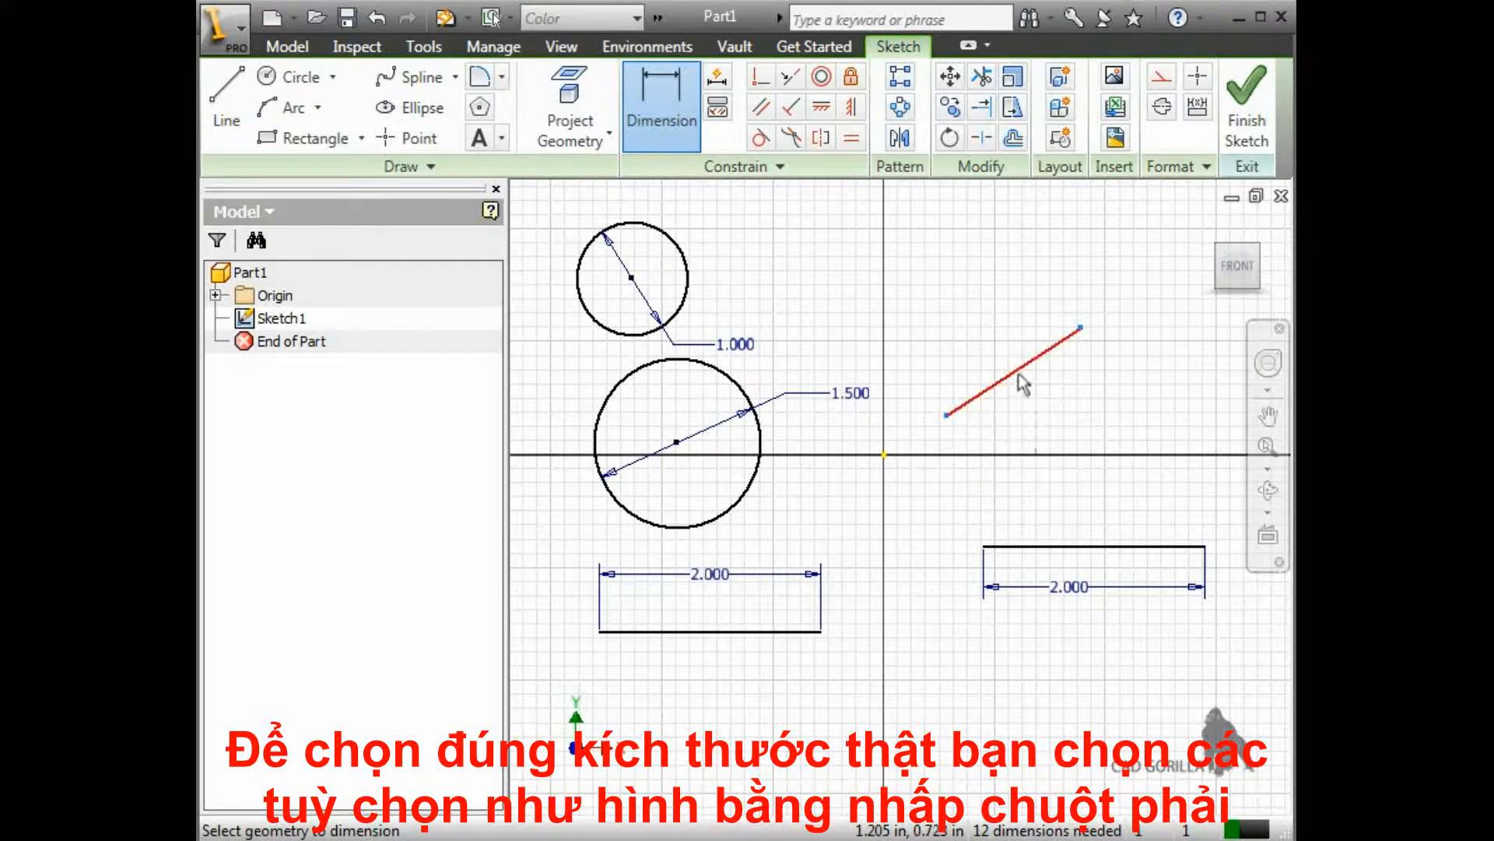
right_click(1022, 383)
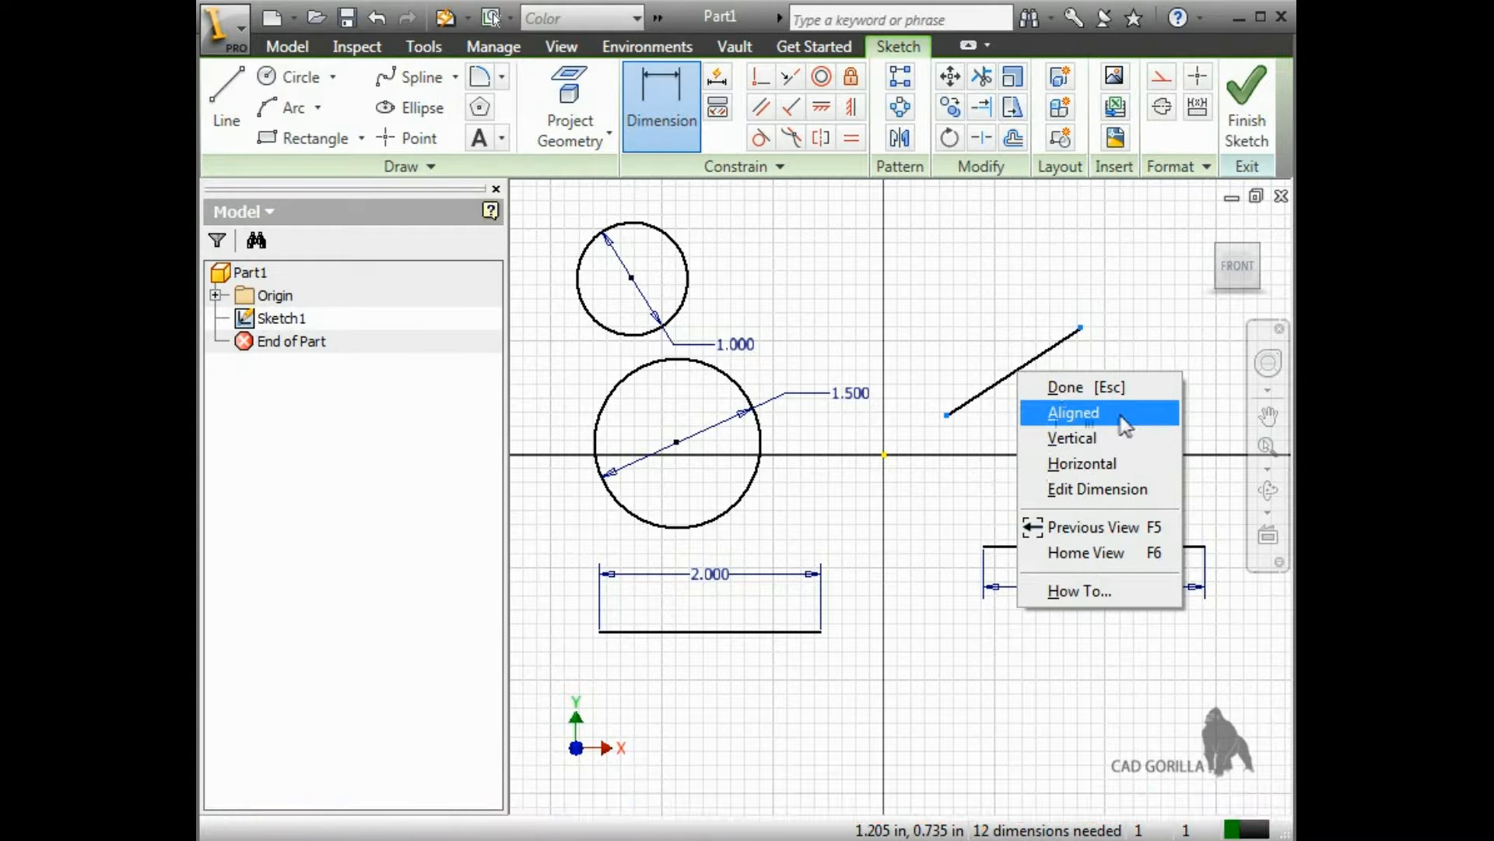
key(Return)
drag(1122, 416, 1057, 434)
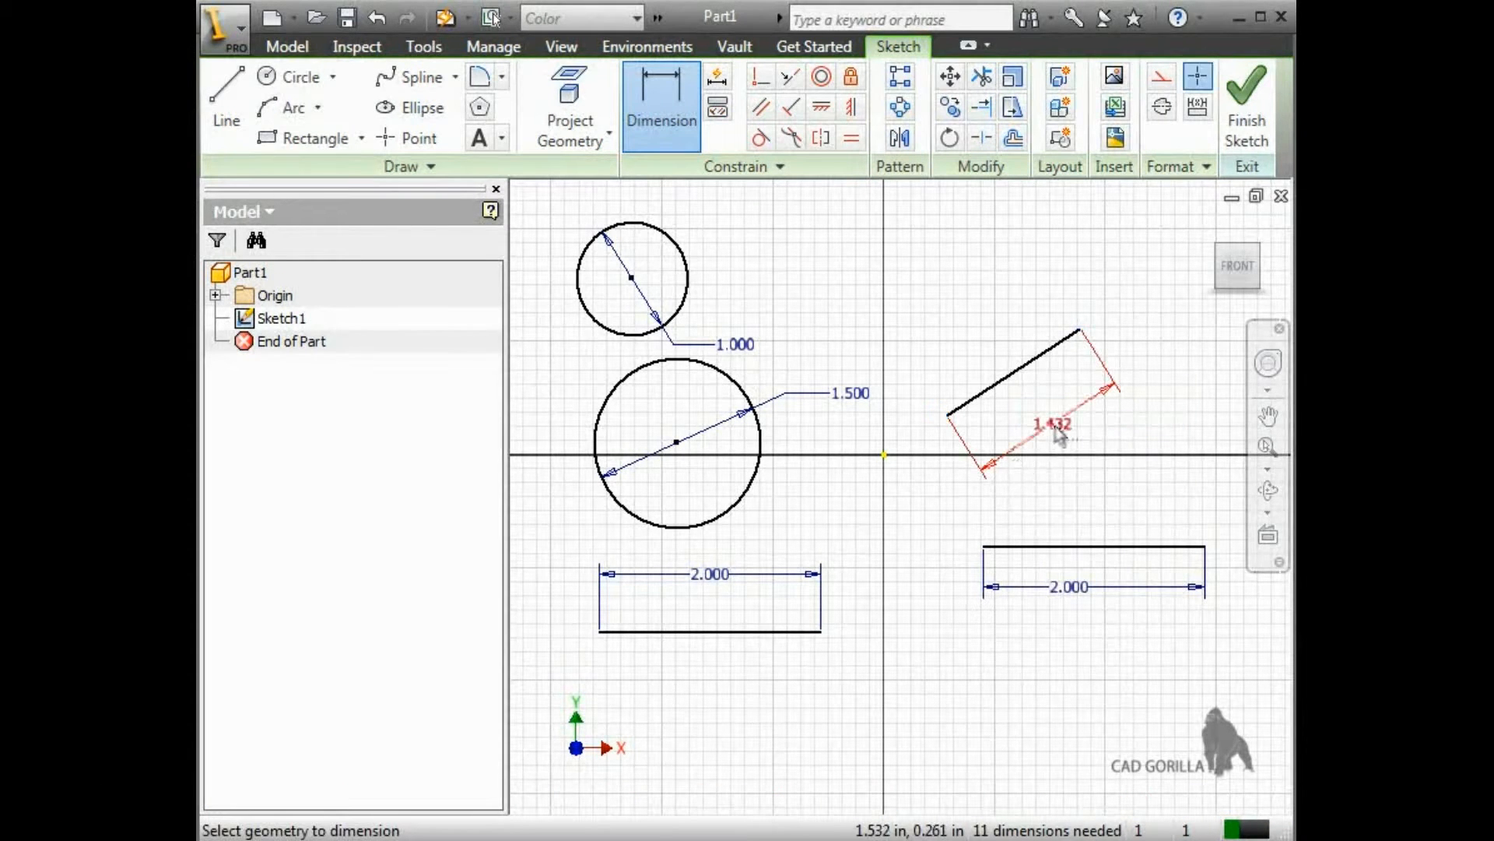
Set the slanted line's aligned dimension to 1.5 in and end dimensioning
click(1059, 436)
text(1)
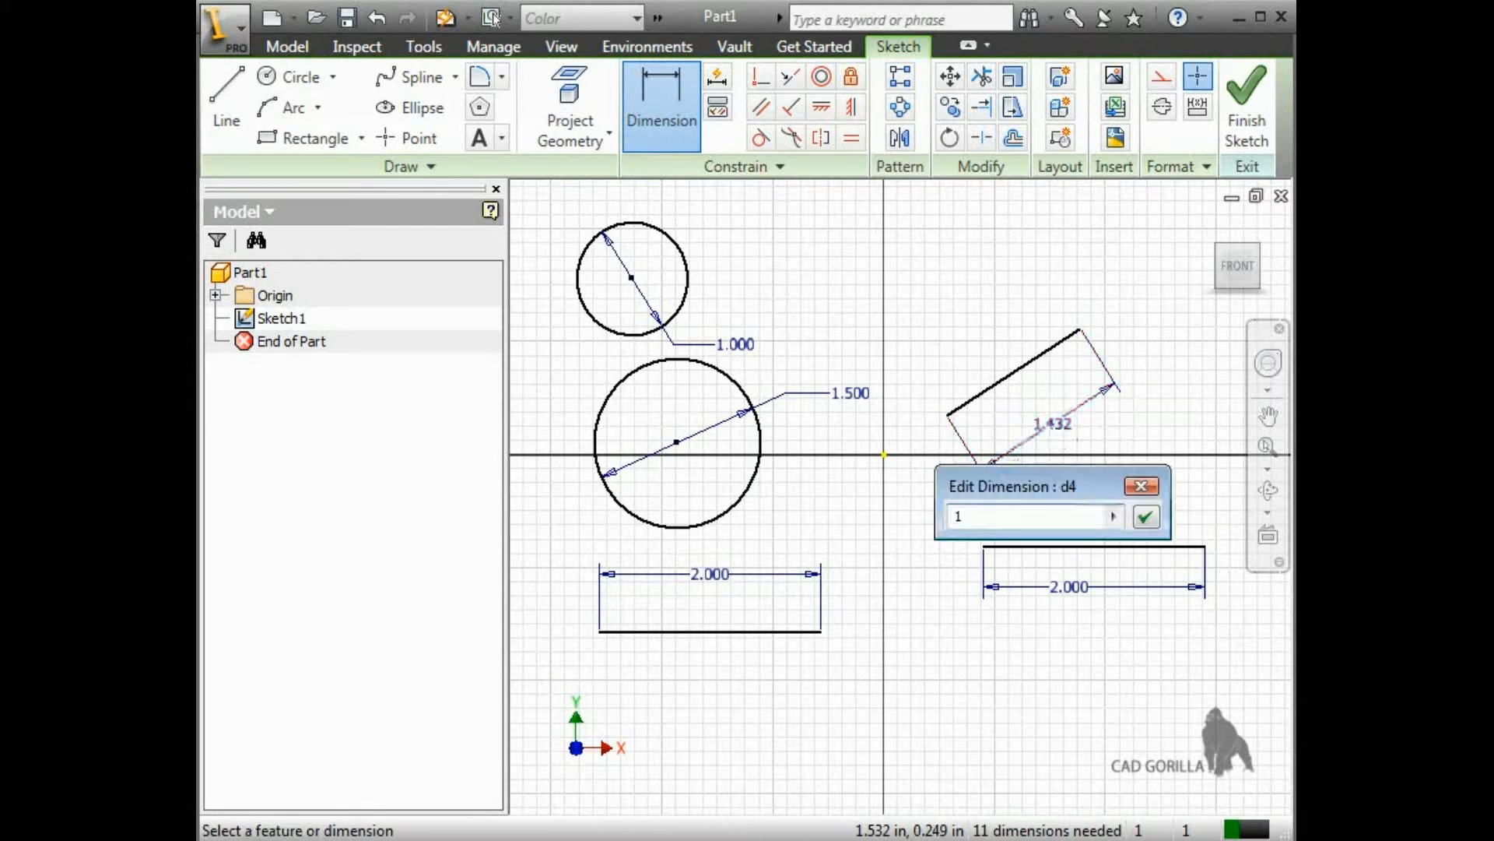
text(.5)
key(Return)
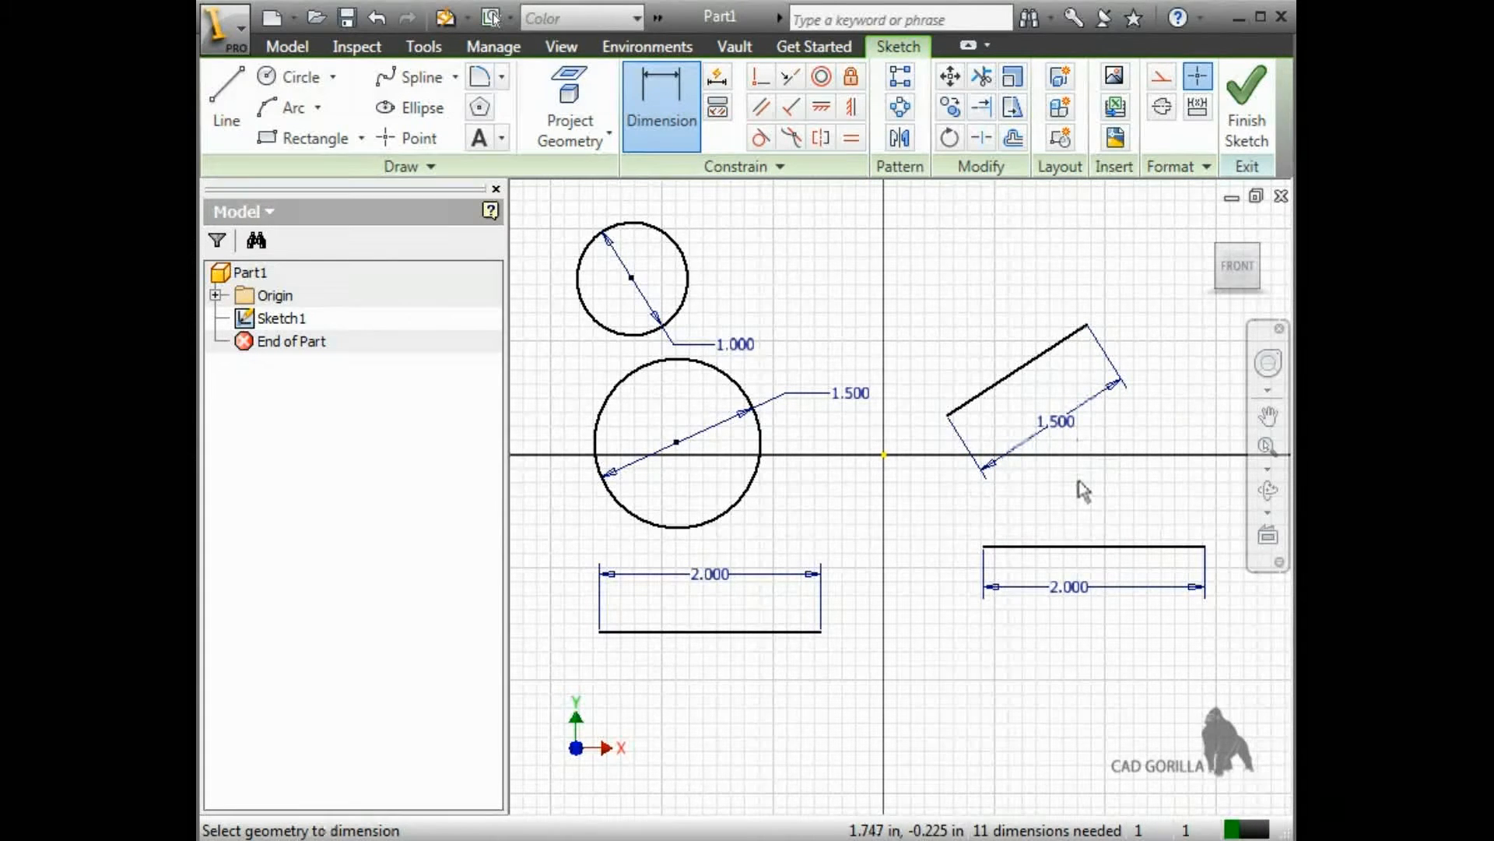
key(Escape)
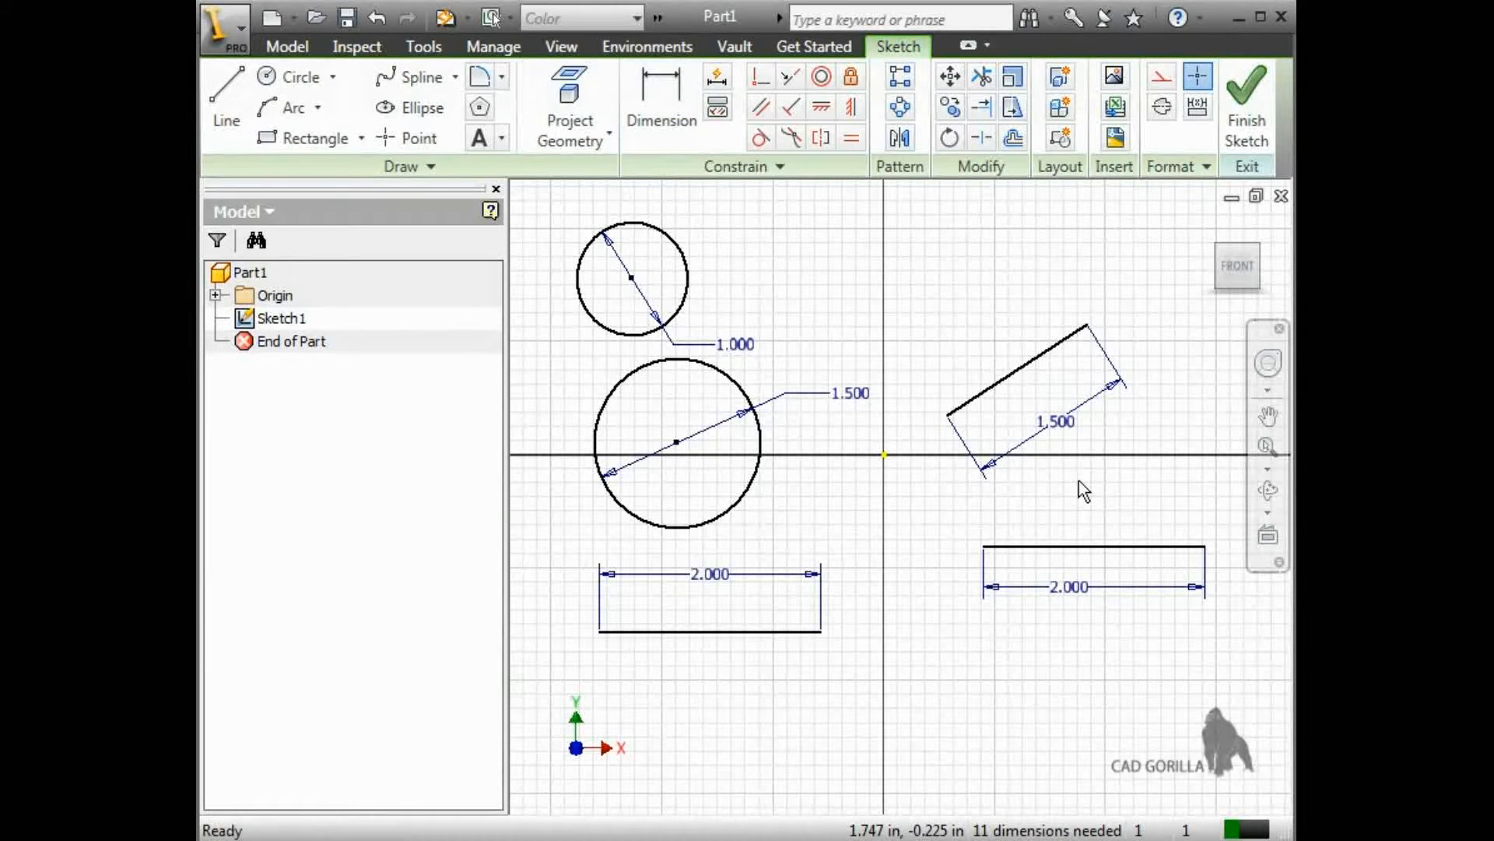
Delete the length dimensions of the slanted line and both horizontal lines
click(1059, 421)
key(Delete)
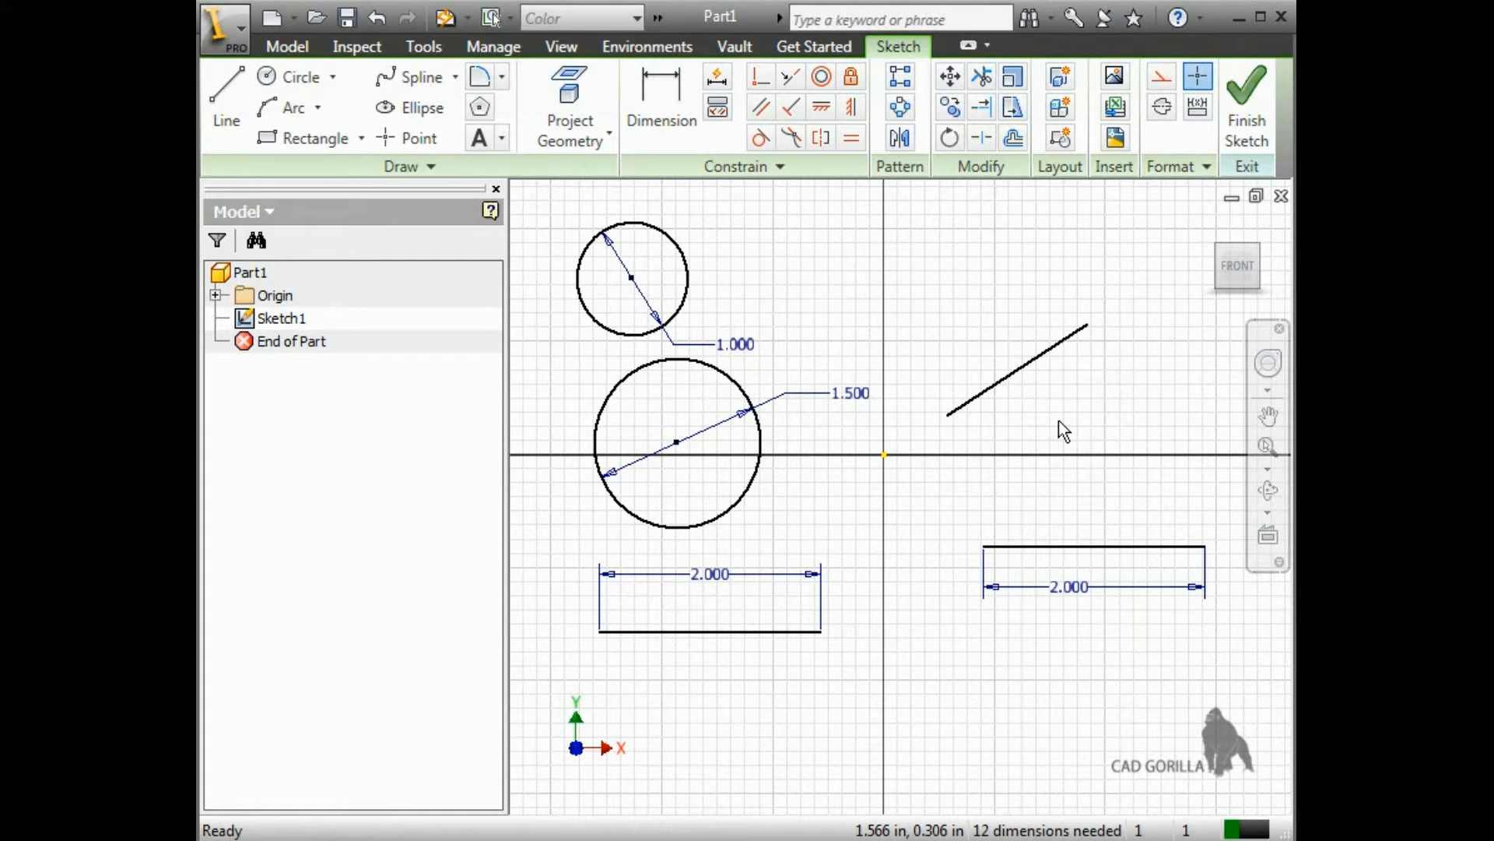
click(1068, 595)
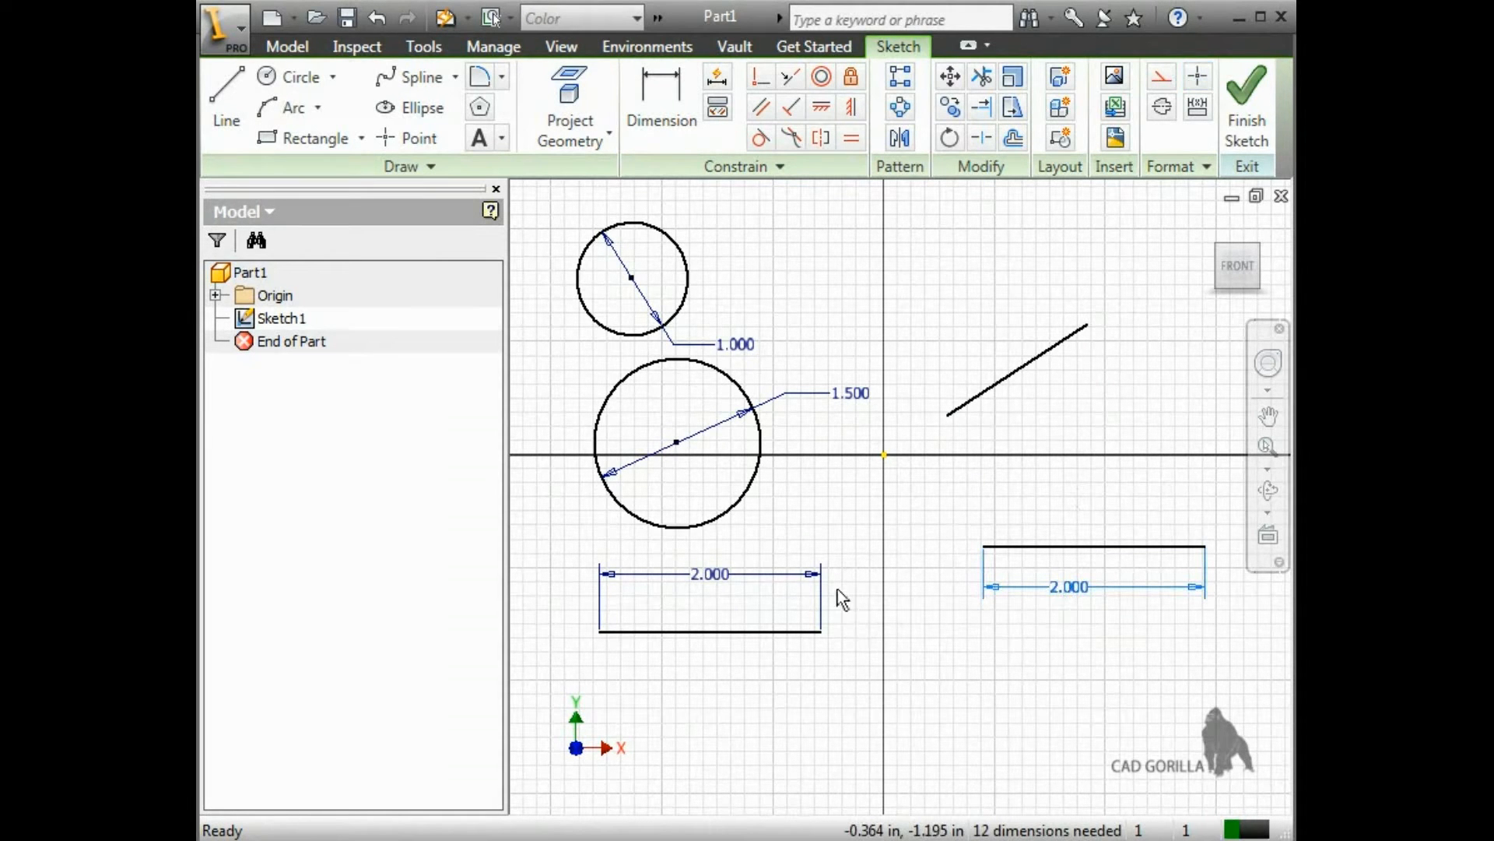
ctrl+click(780, 586)
key(Delete)
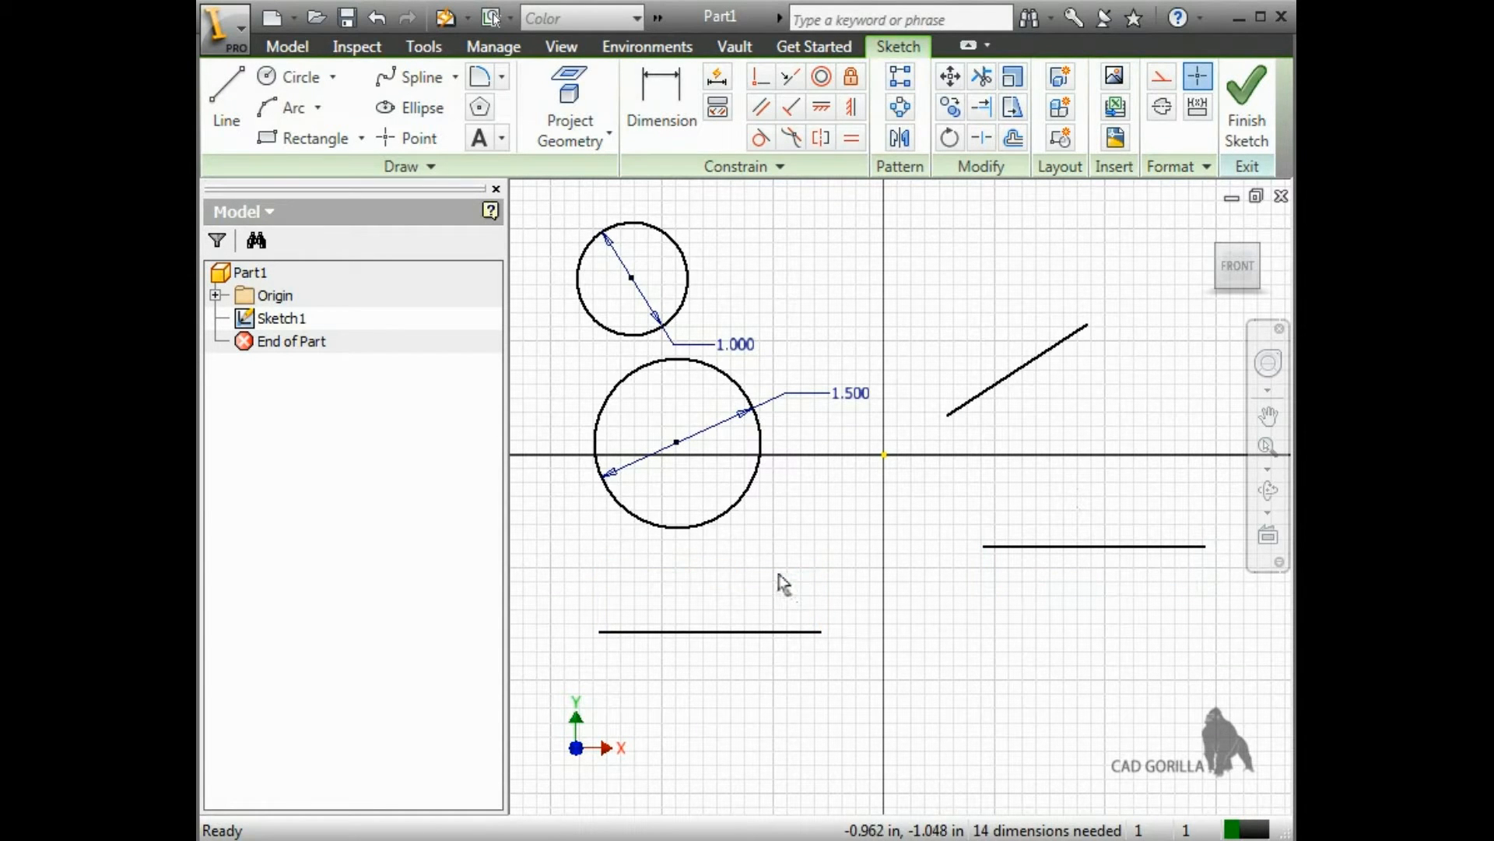
Change the lower circle's diameter dimension to 1 in
double_click(851, 401)
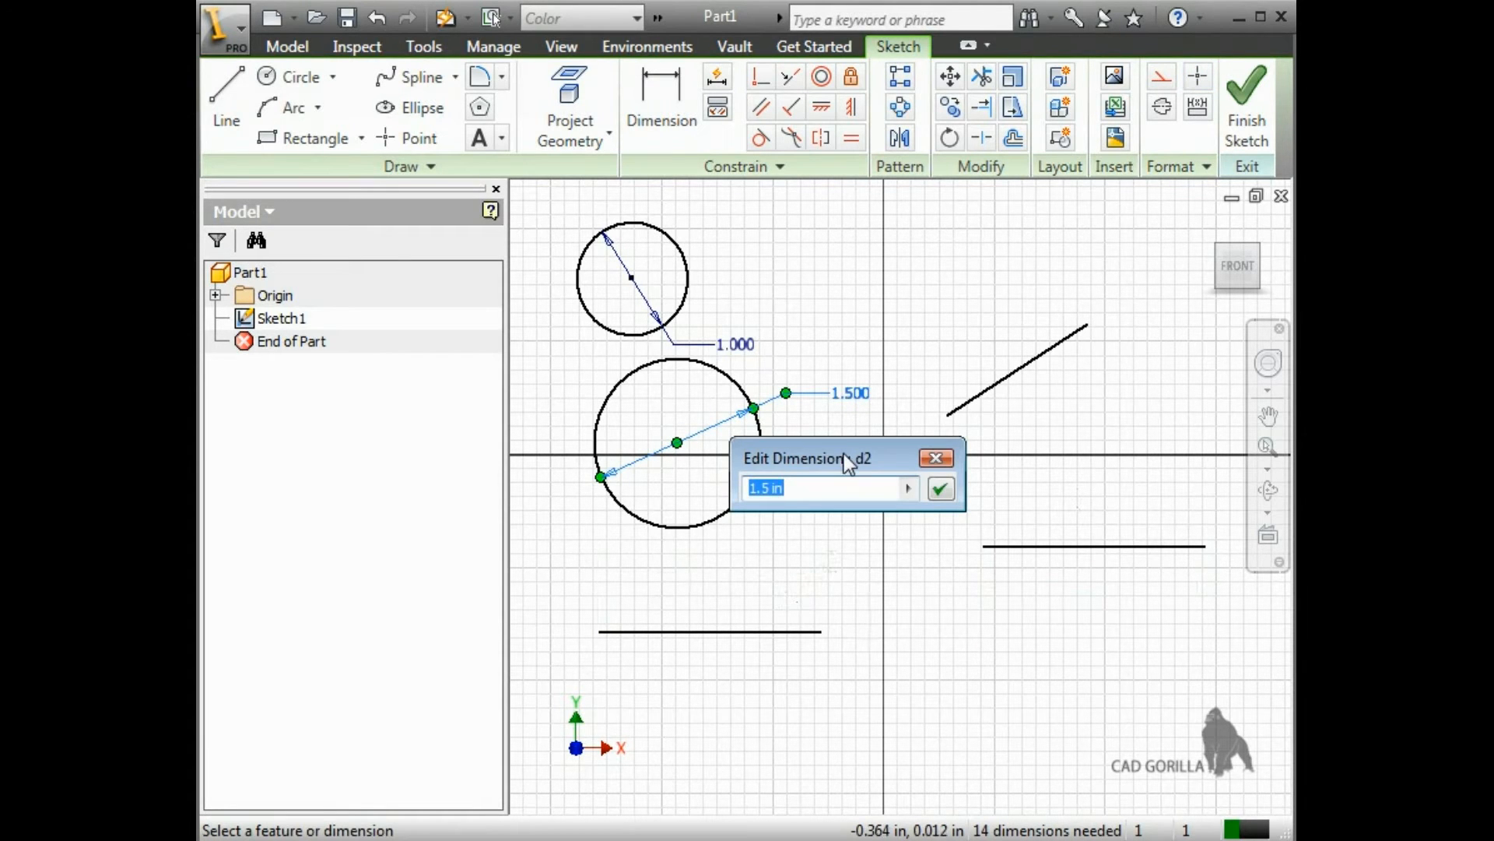
text(1)
key(Return)
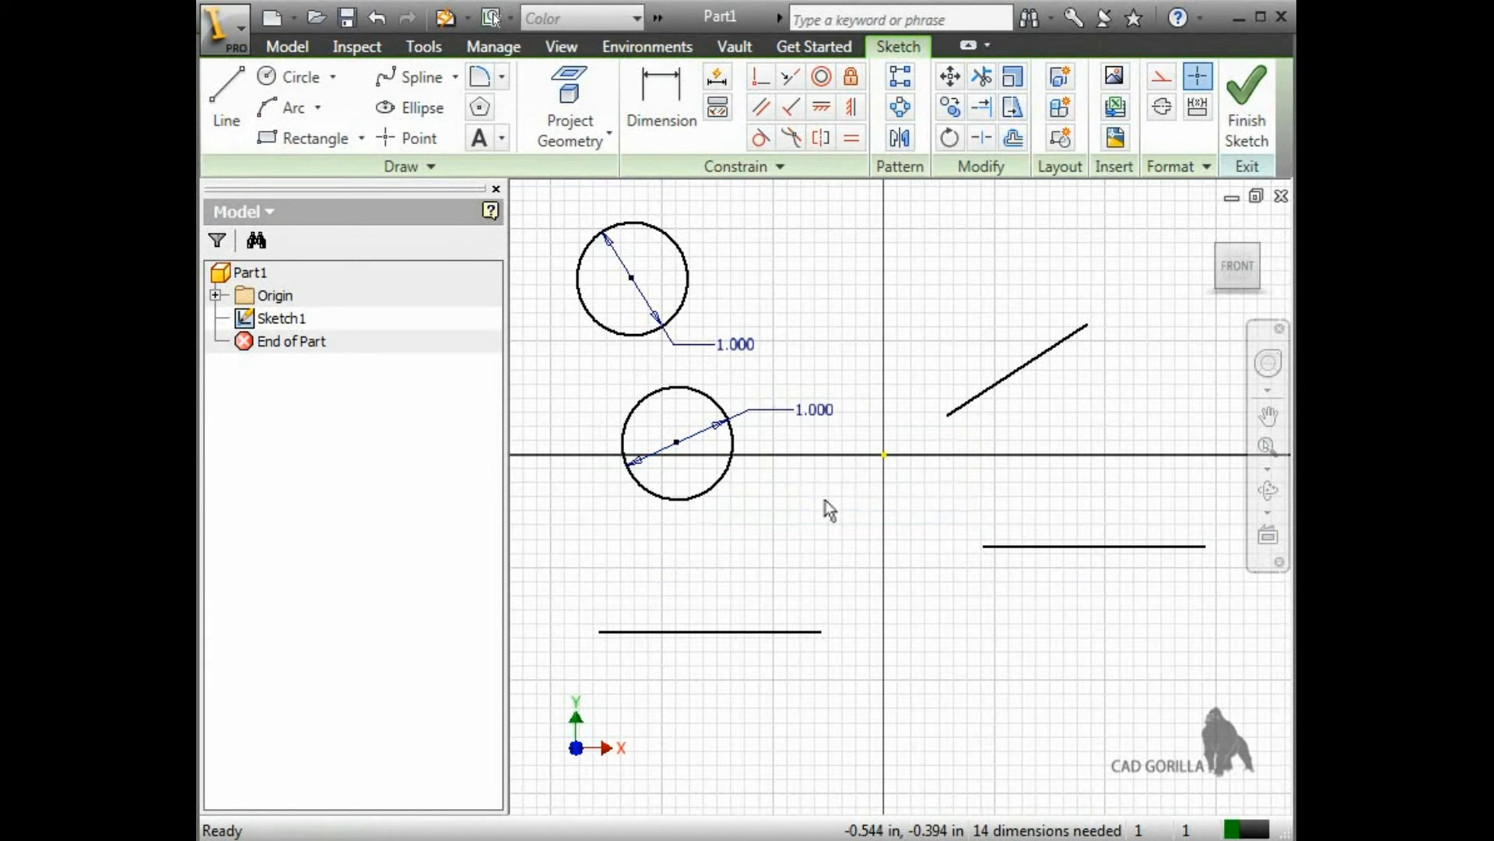